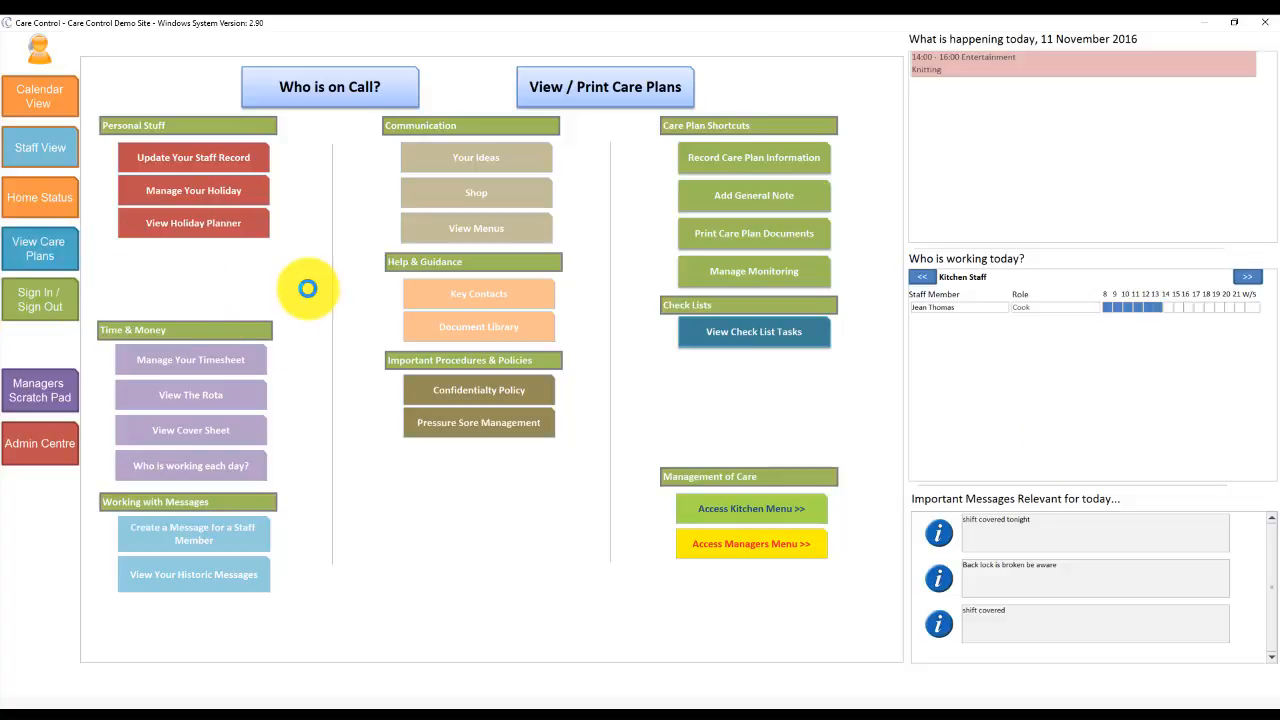
Step: View the personal details in the care plan of the Ground Floor 1 resident, and close the care plan
{"action": "left_click", "coordinate": [373, 257]}
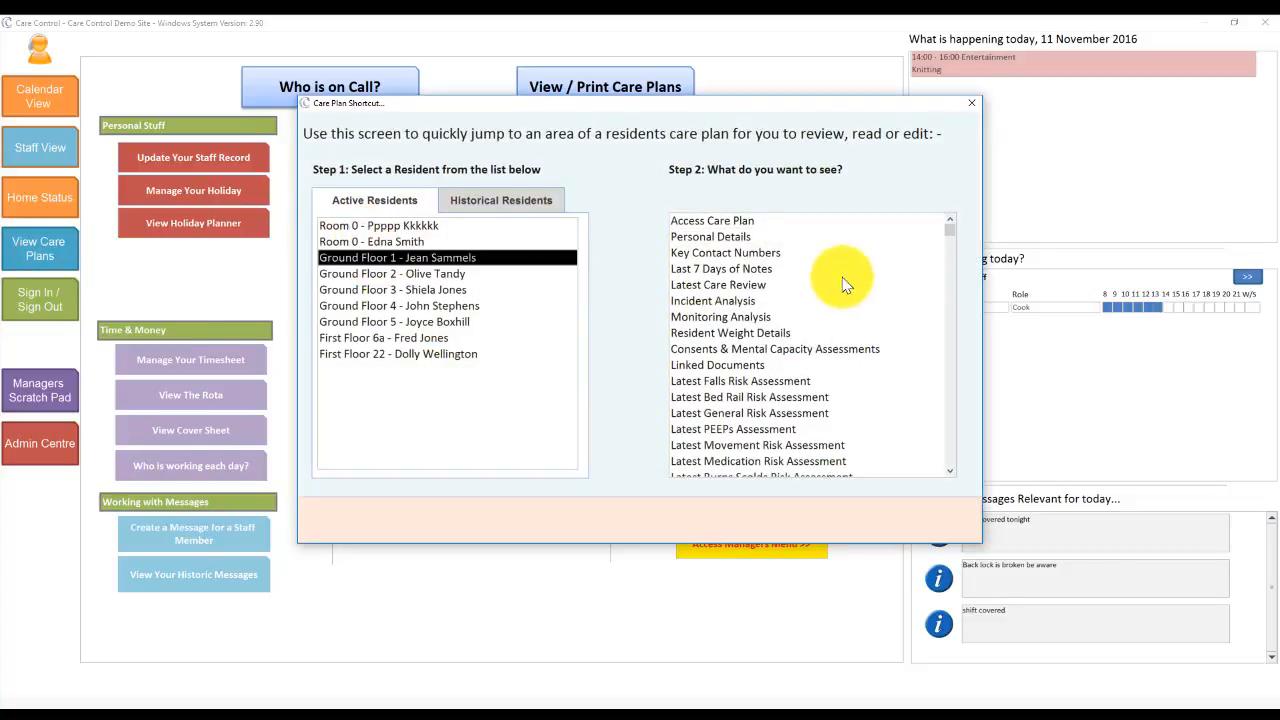
{"action": "left_click", "coordinate": [730, 236]}
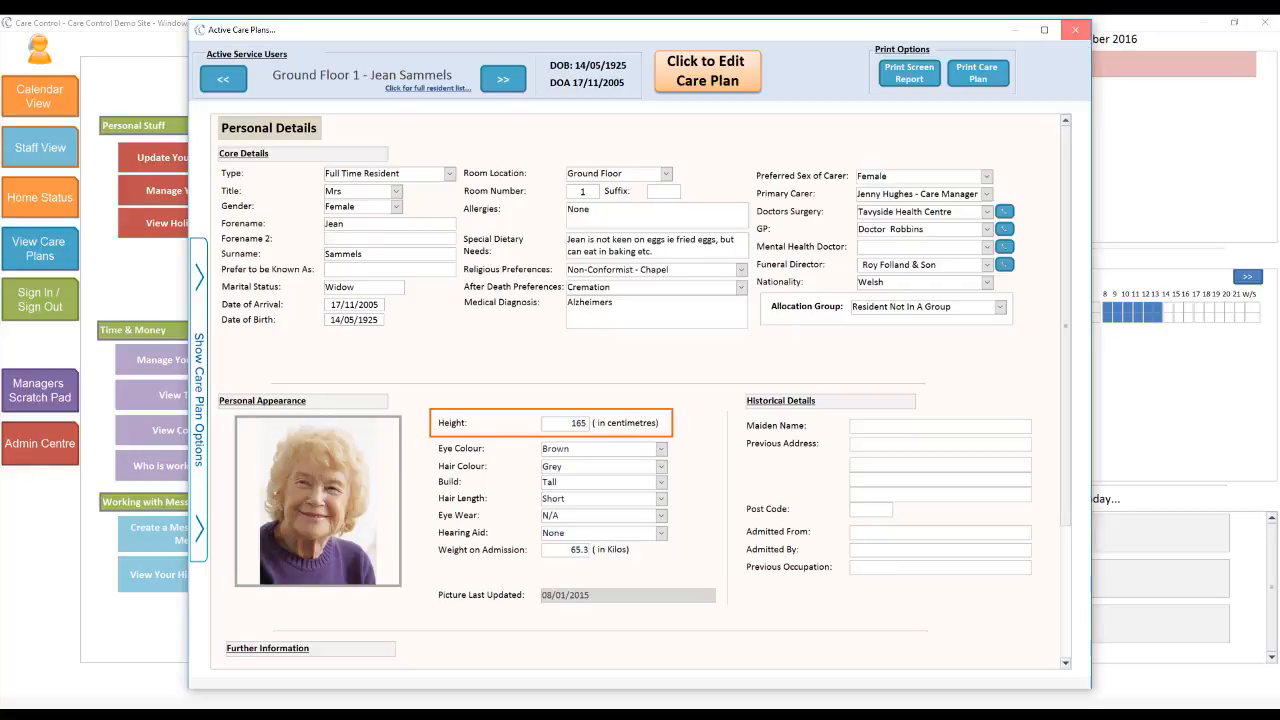
{"action": "left_click", "coordinate": [1075, 30]}
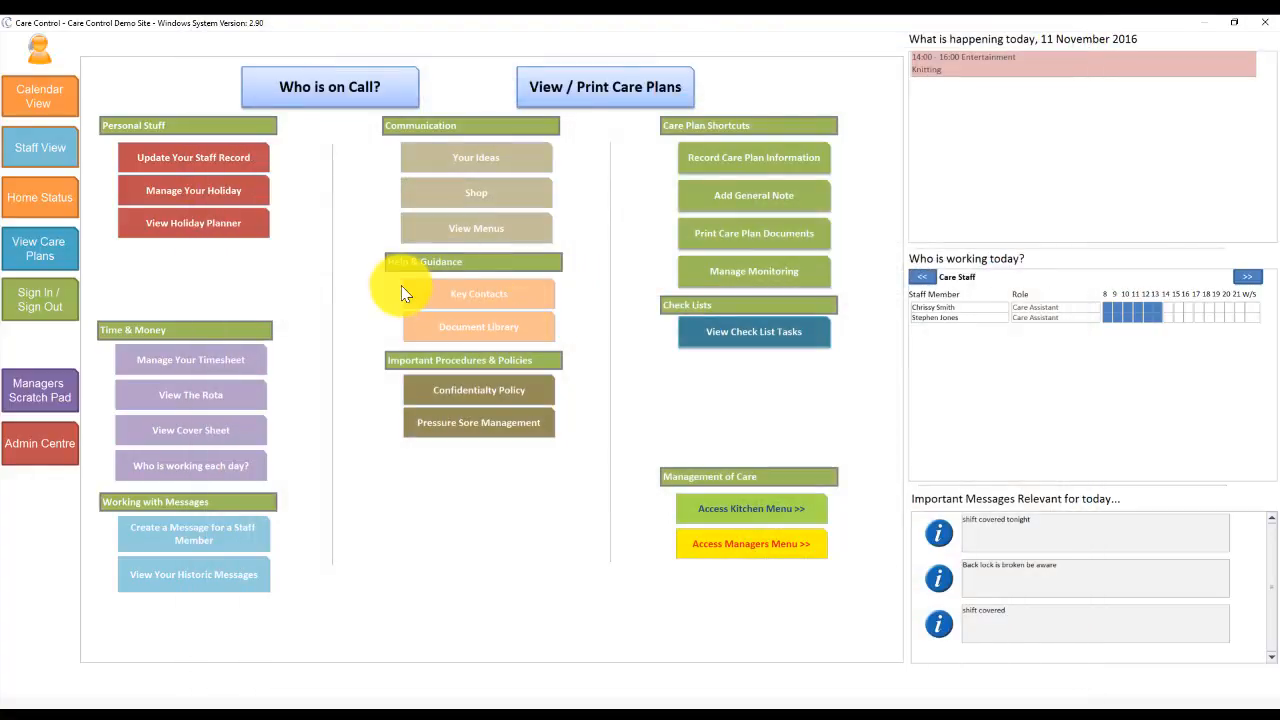
Step: Open allocation management from the home status allocation detail, authorising access with the staff PIN
{"action": "left_click", "coordinate": [32, 197]}
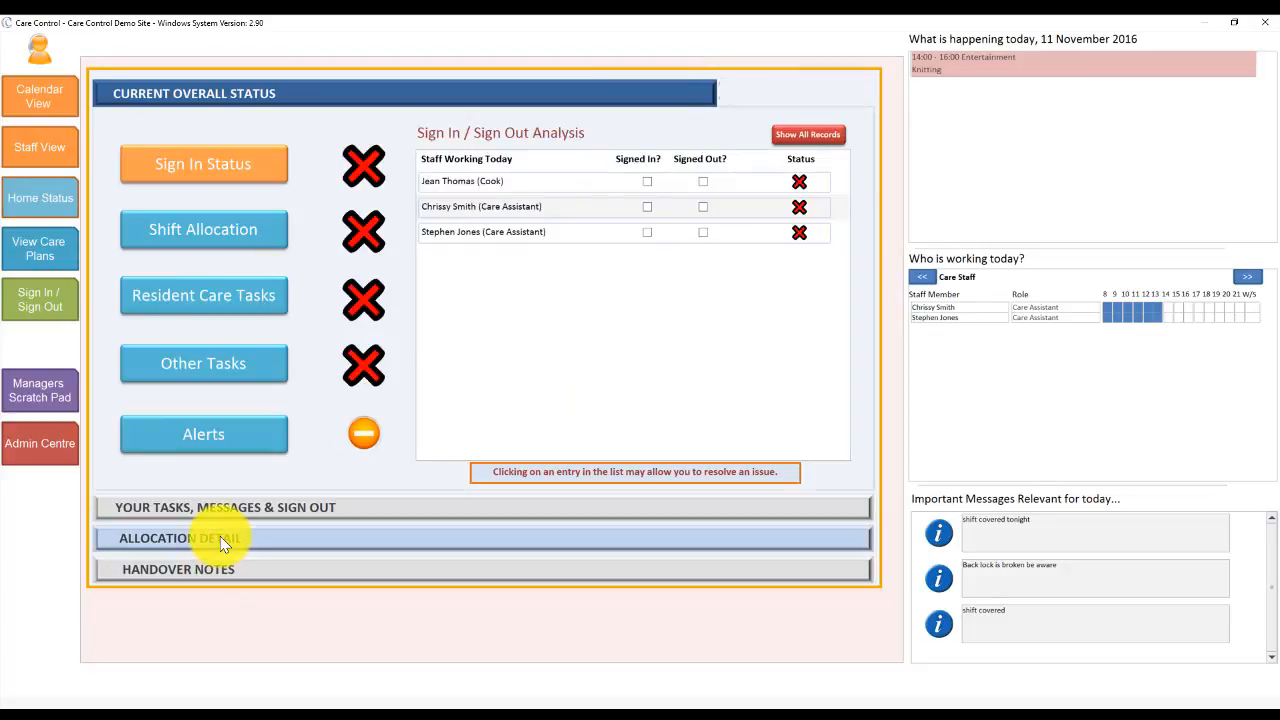
{"action": "left_click", "coordinate": [214, 534]}
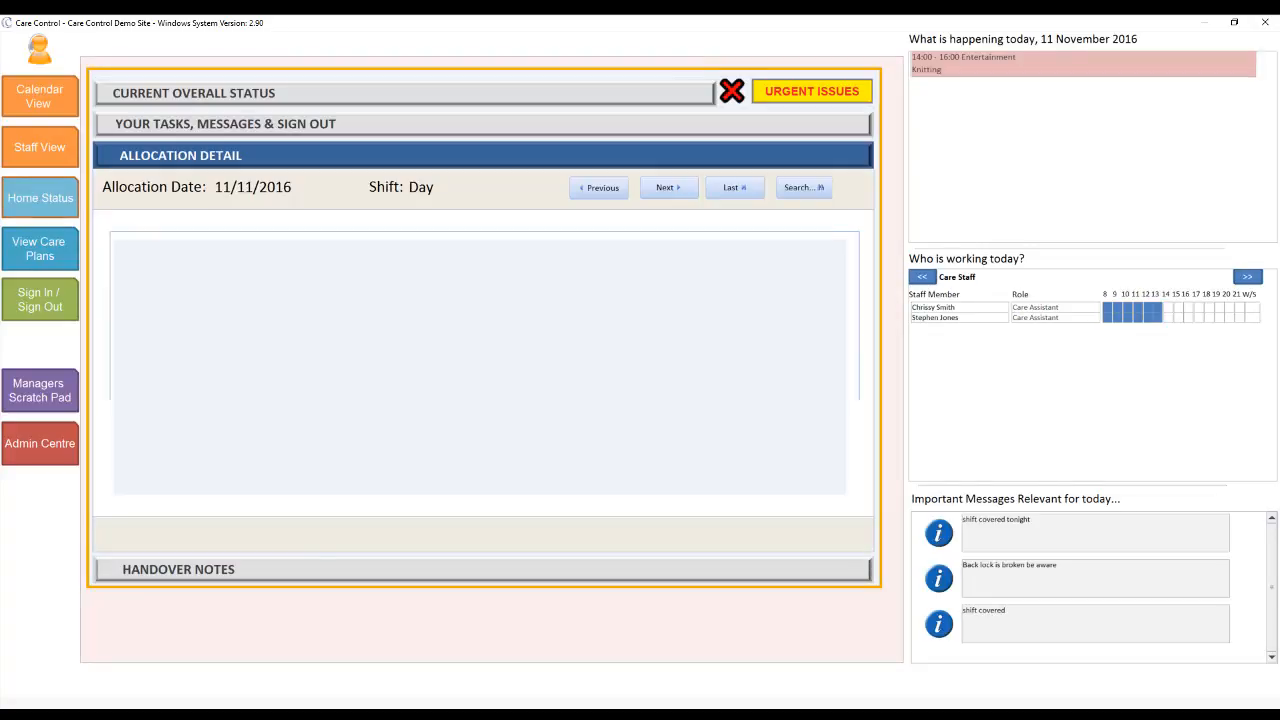
{"action": "left_click", "coordinate": [138, 548]}
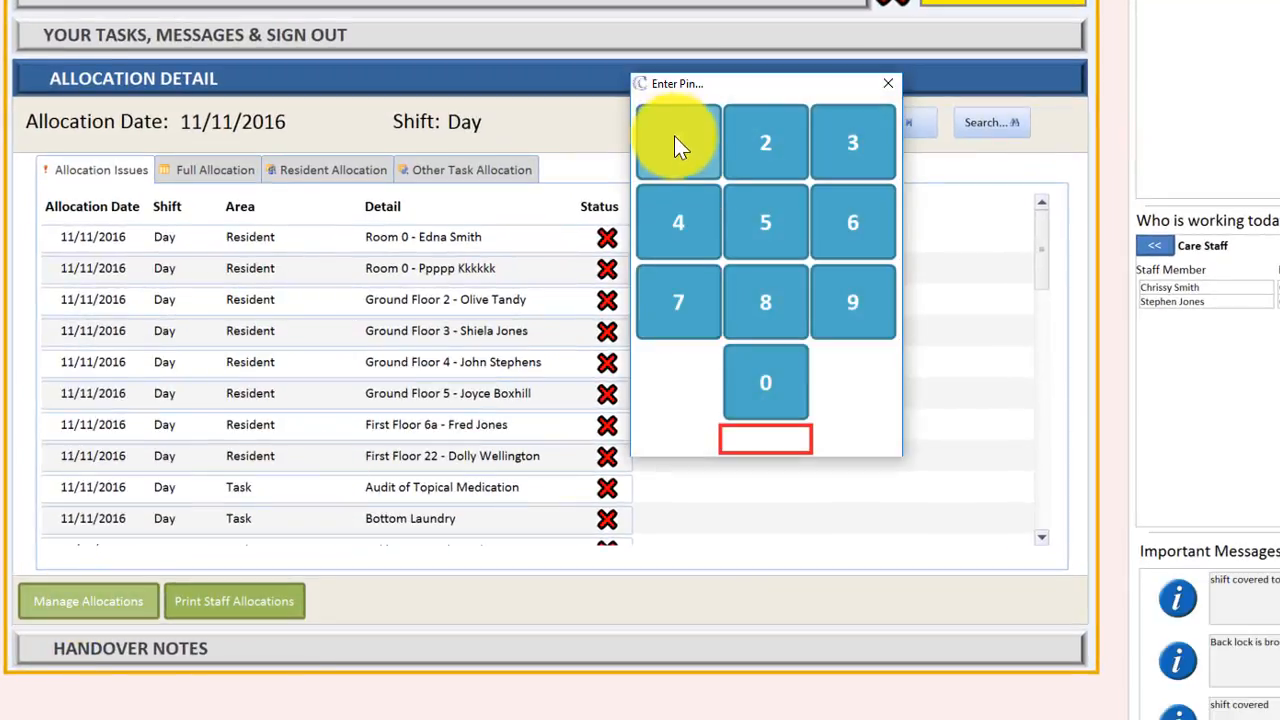
{"action": "left_click", "coordinate": [674, 136]}
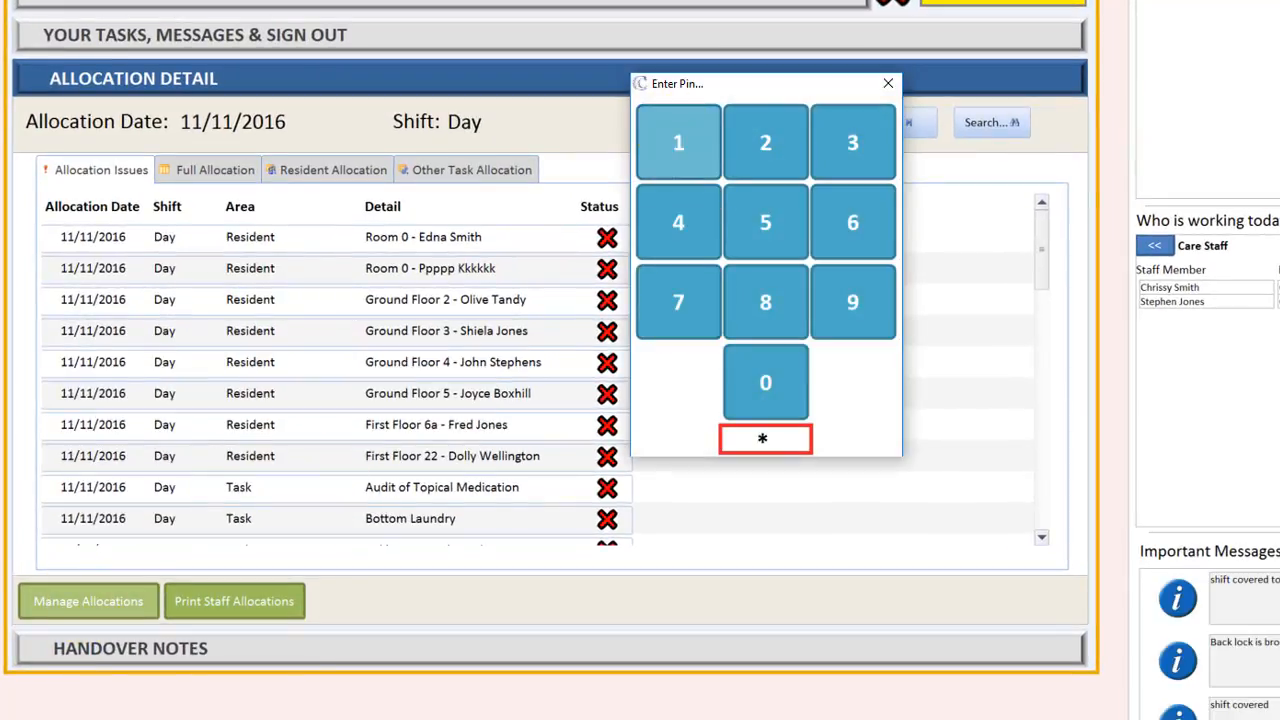
{"action": "left_click", "coordinate": [674, 136]}
{"action": "left_click", "coordinate": [674, 136]}
{"action": "left_click", "coordinate": [674, 136]}
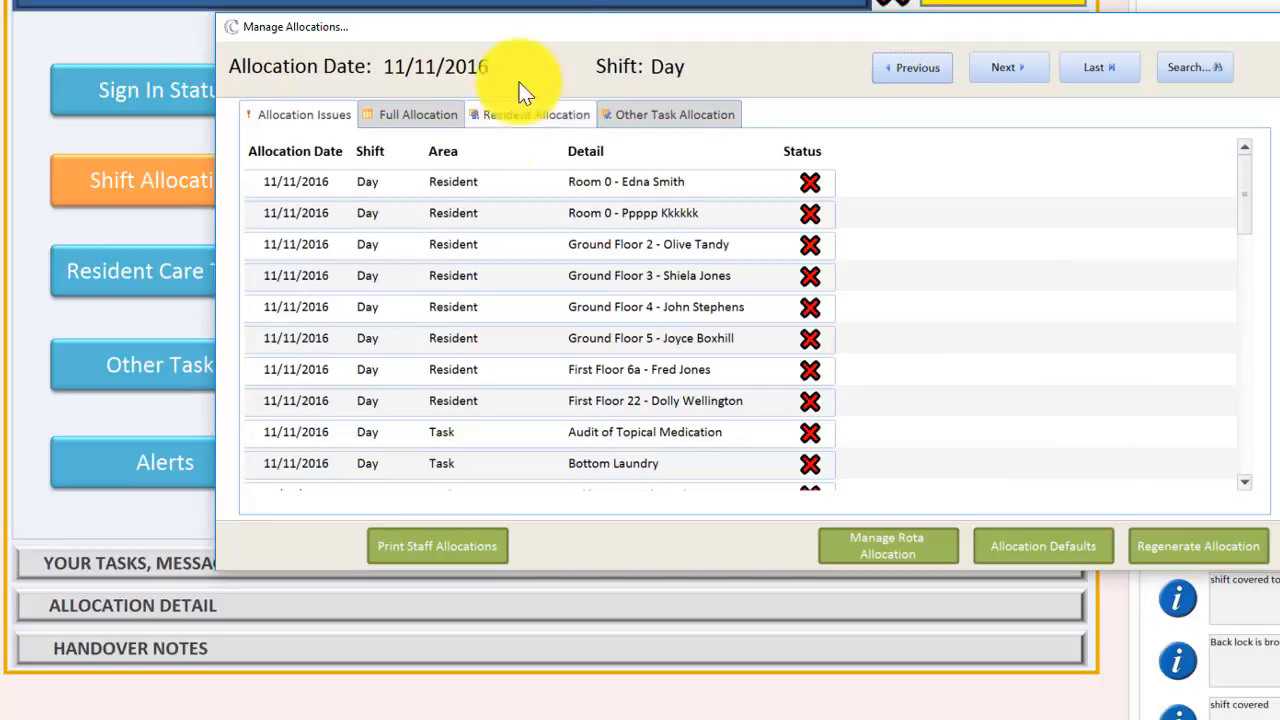
Step: Move the allocations window clear and open the rota allocation management
{"action": "left_click_drag", "start_coordinate": [591, 34], "coordinate": [441, 20]}
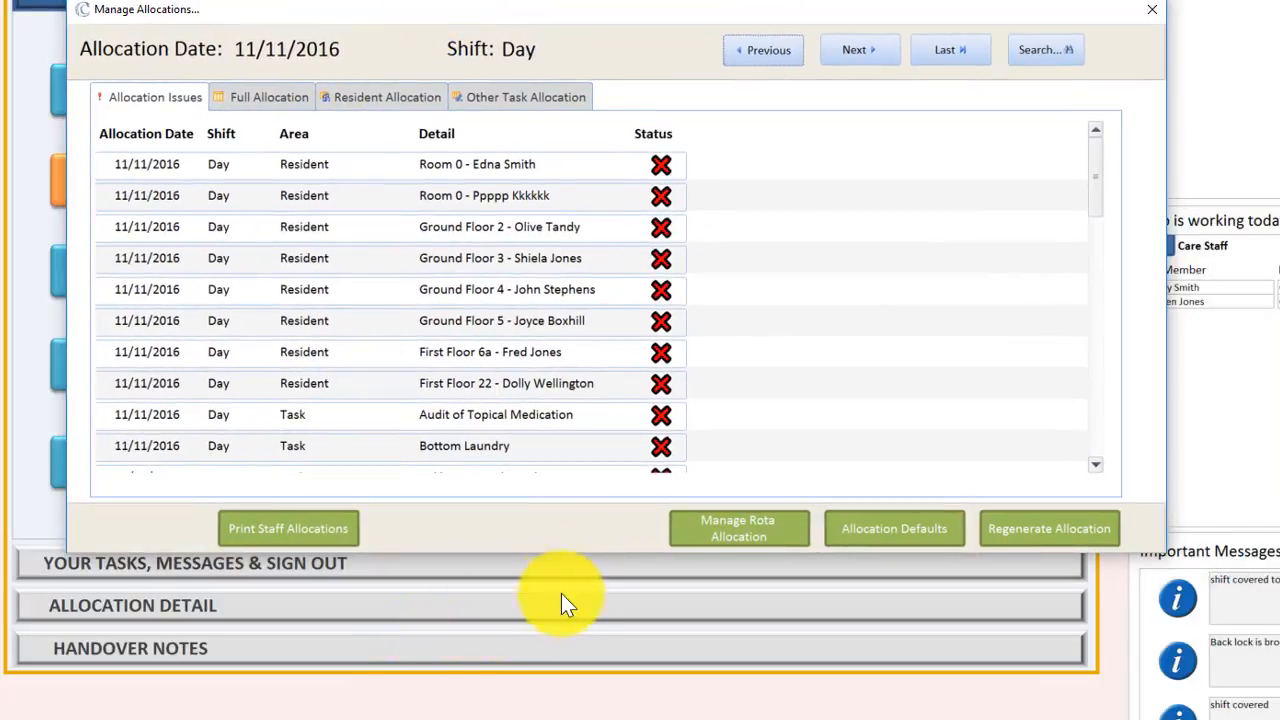
{"action": "left_click", "coordinate": [794, 529]}
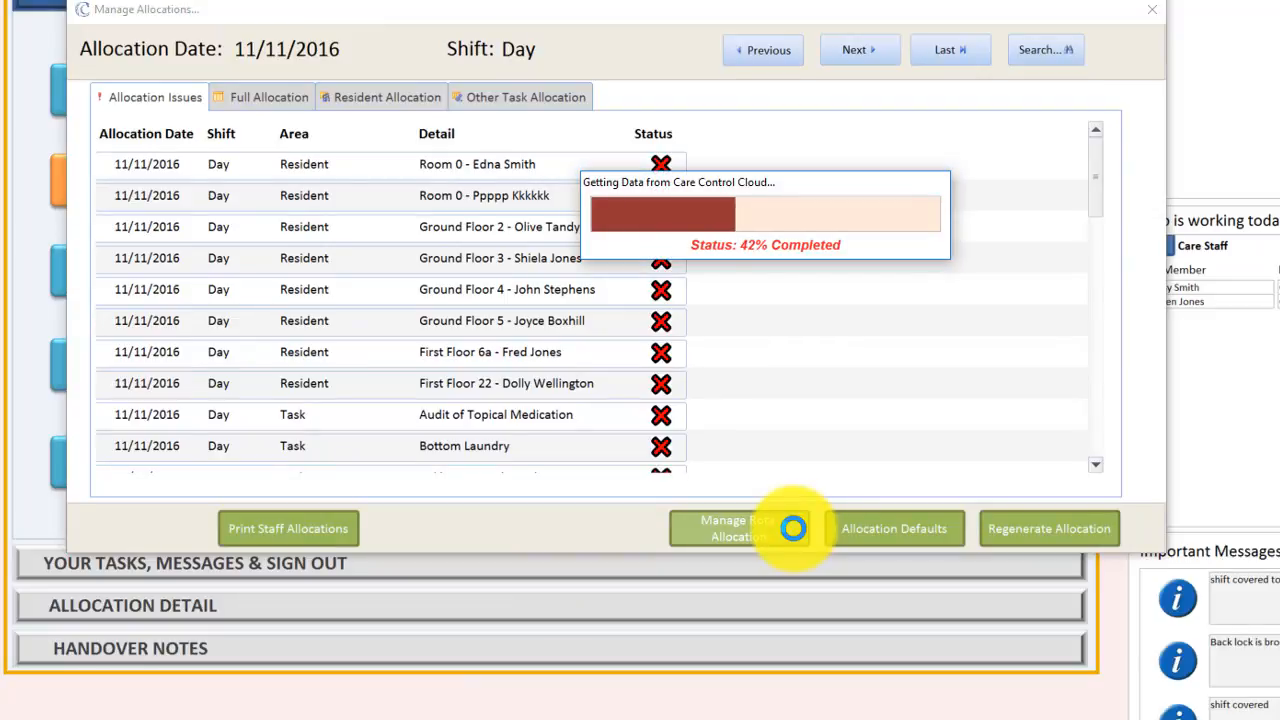
{"action": "left_click", "coordinate": [794, 529]}
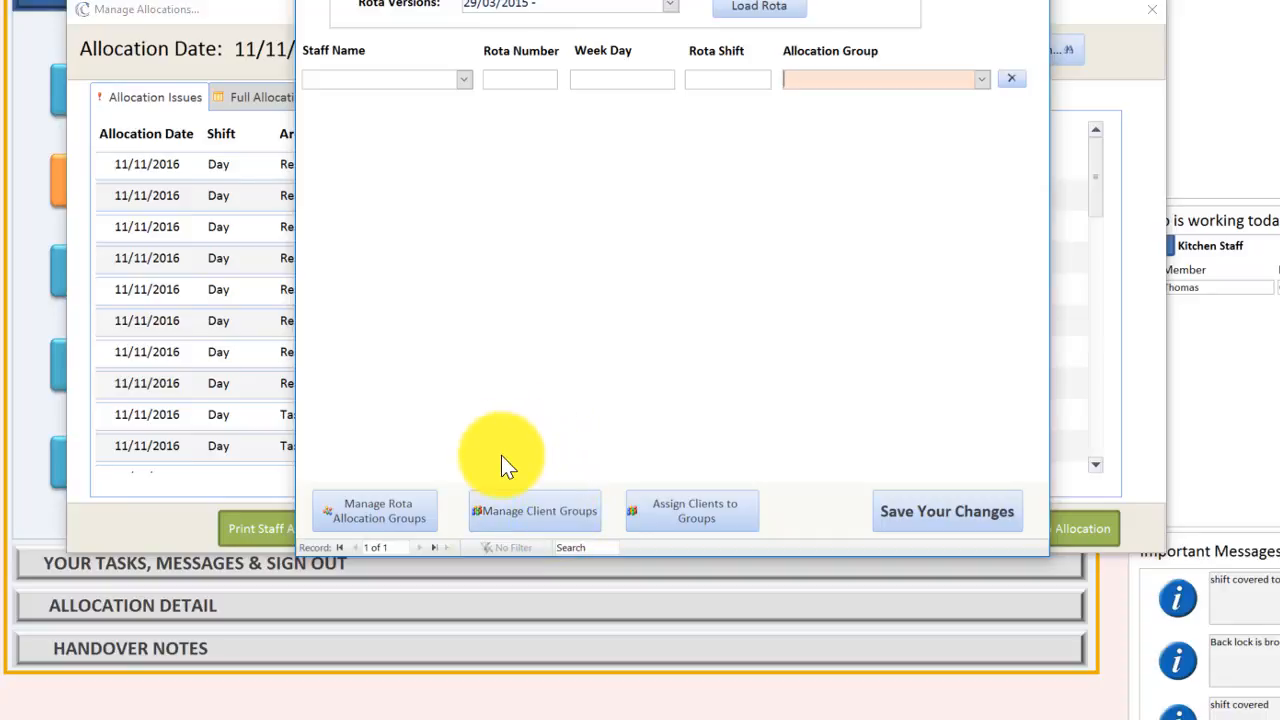
Step: Open client group management and add a client group named "Single Carer Residents"
{"action": "left_click", "coordinate": [531, 518]}
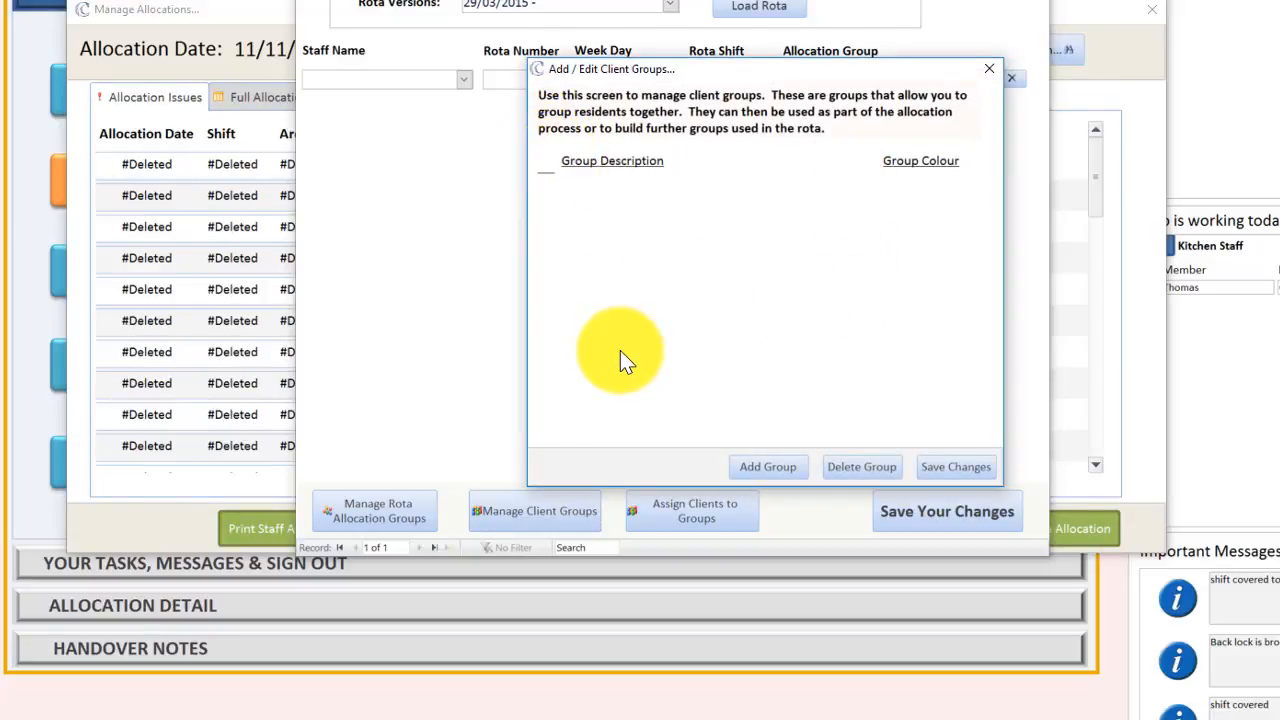
{"action": "left_click", "coordinate": [765, 468]}
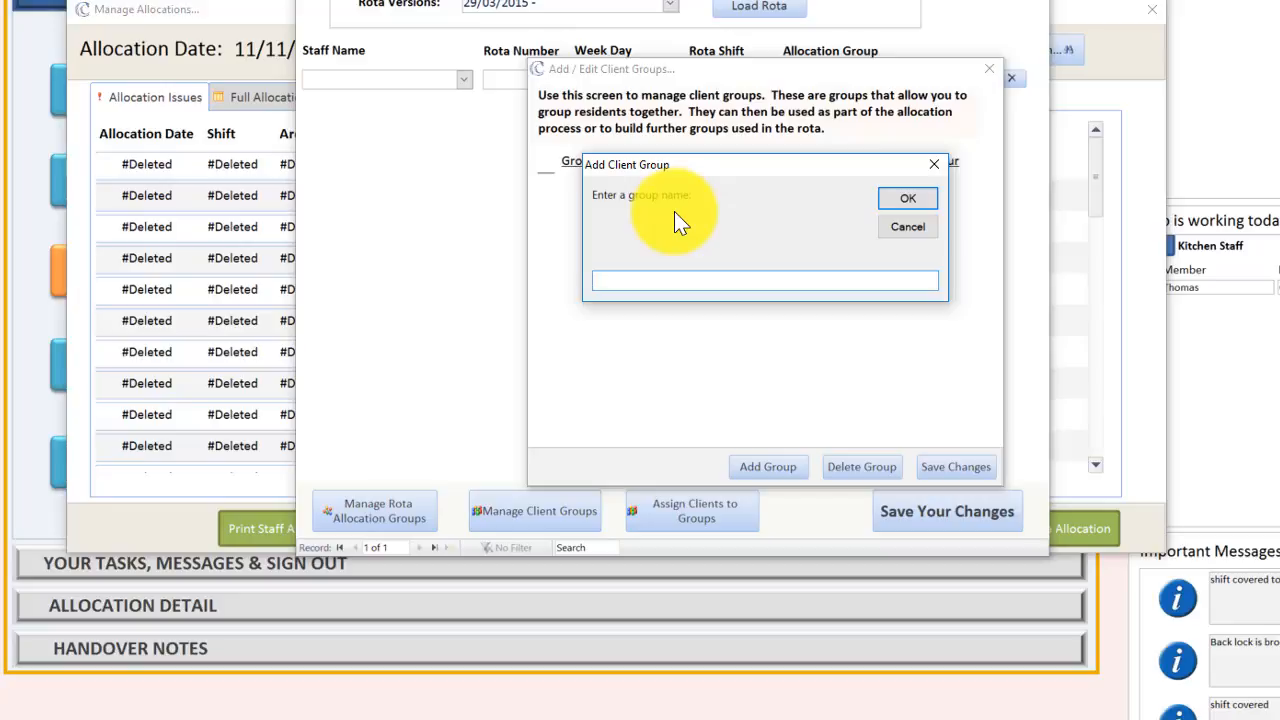
{"action": "type", "text": "Single Carer R"}
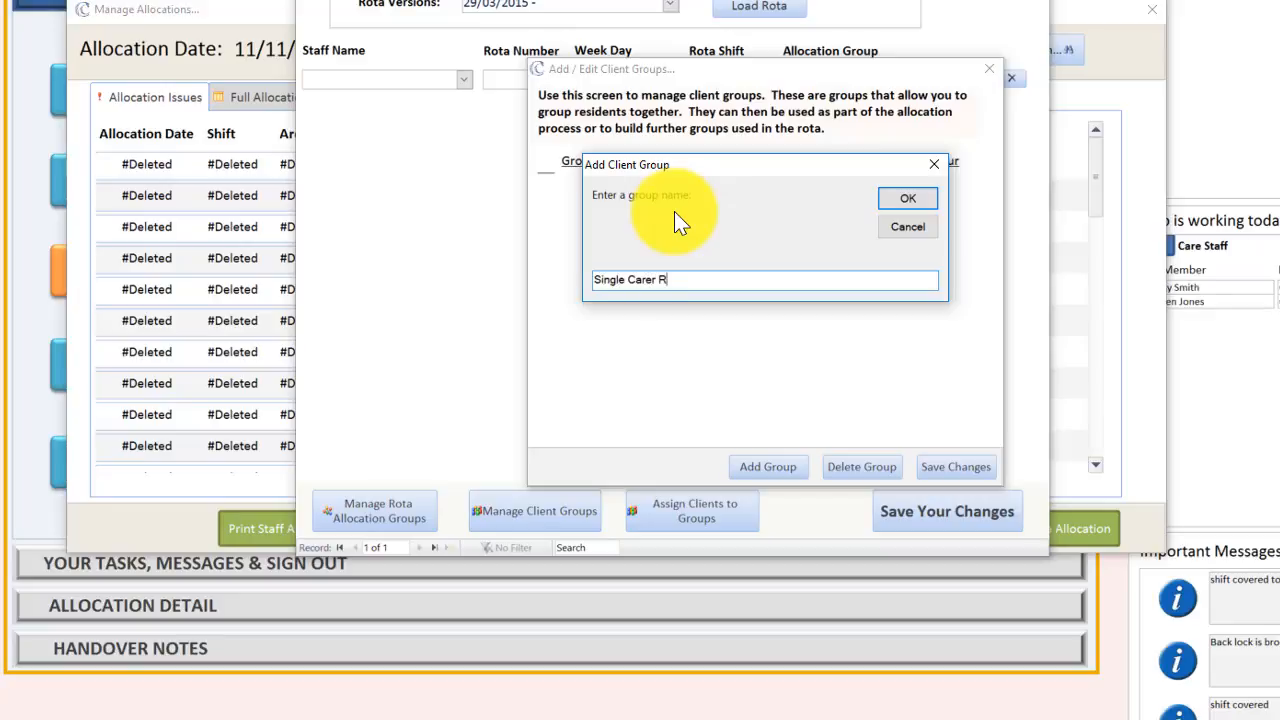
{"action": "type", "text": "esidents"}
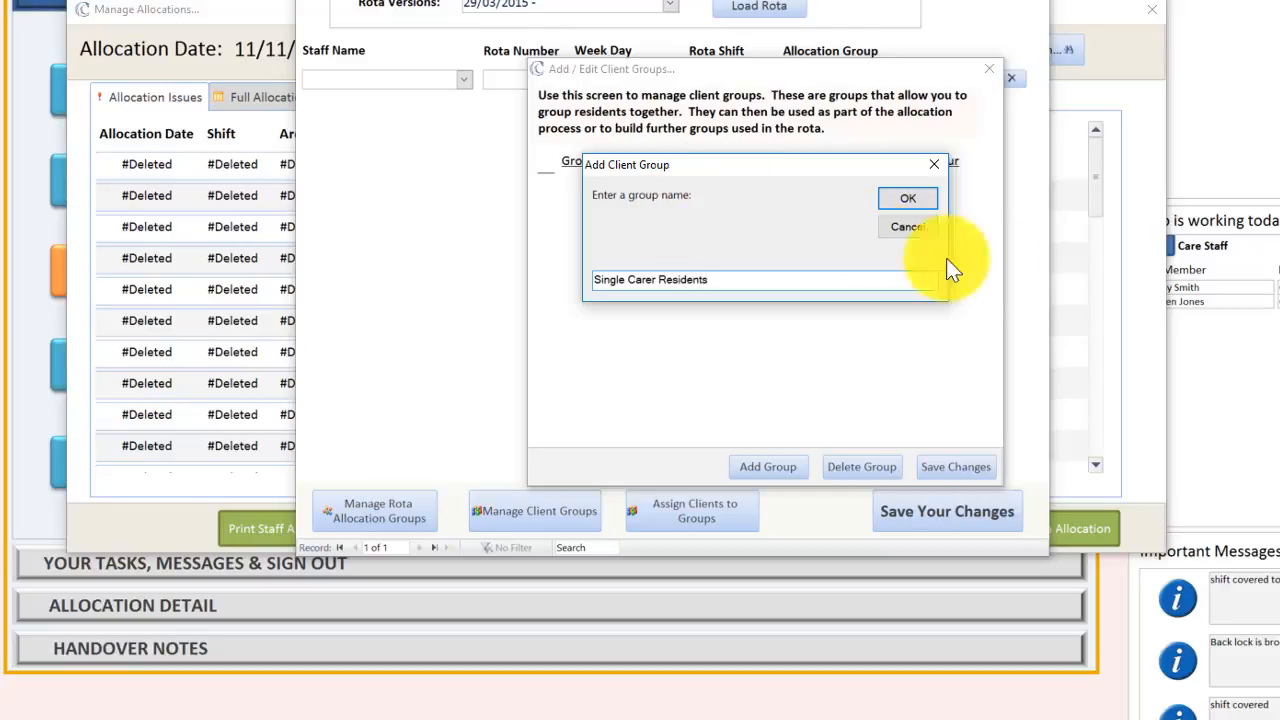
{"action": "left_click", "coordinate": [907, 198]}
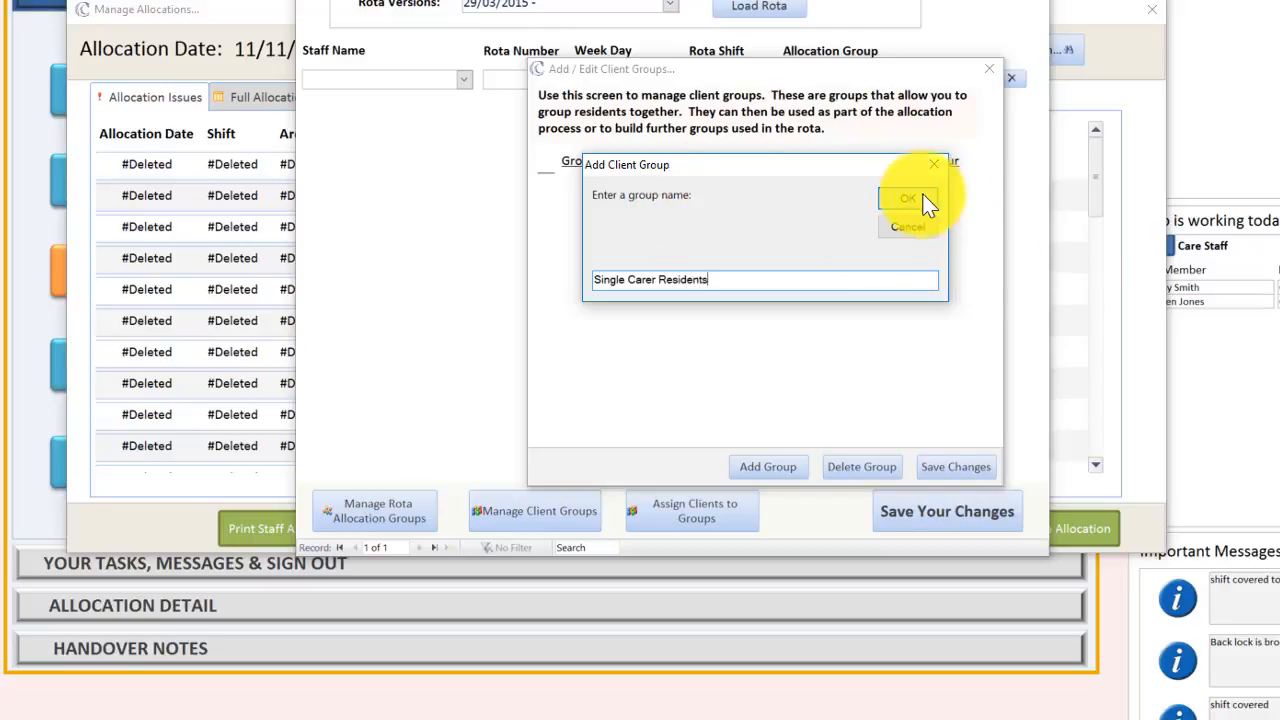
Step: Add another client group named "Double Carer Residents"
{"action": "left_click", "coordinate": [767, 466]}
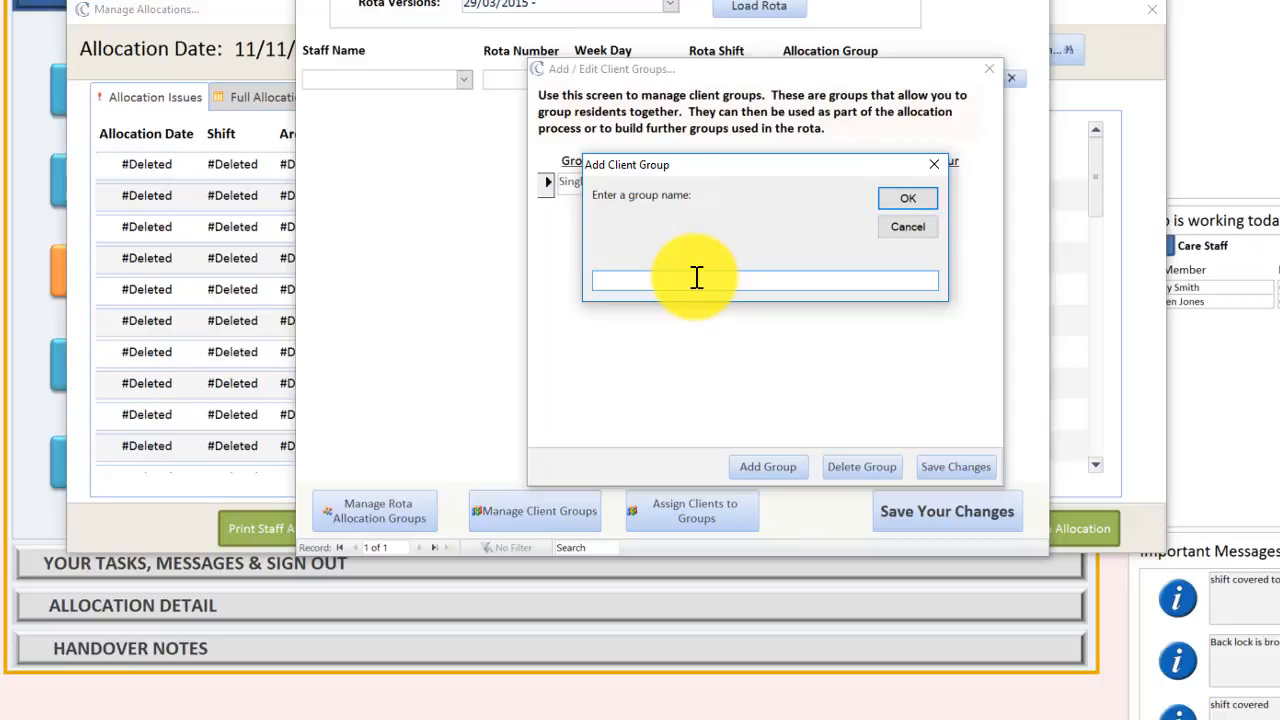
{"action": "type", "text": "Double Car"}
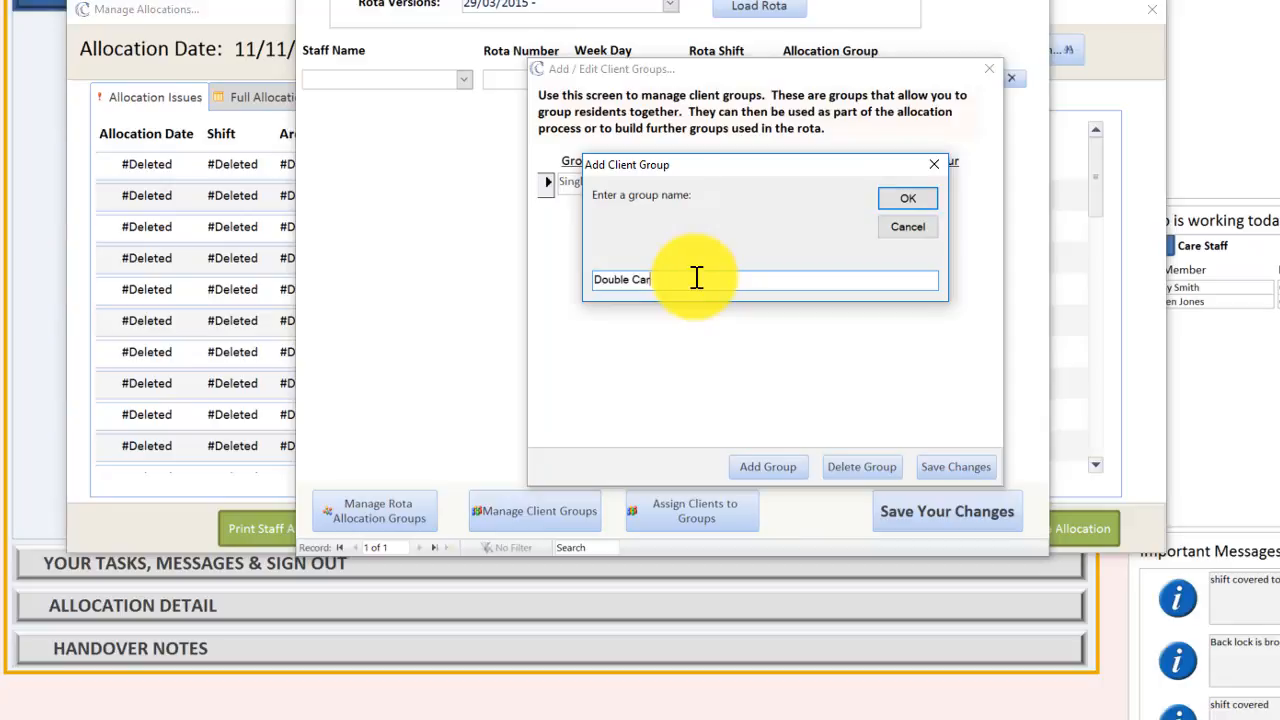
{"action": "type", "text": "er Residents"}
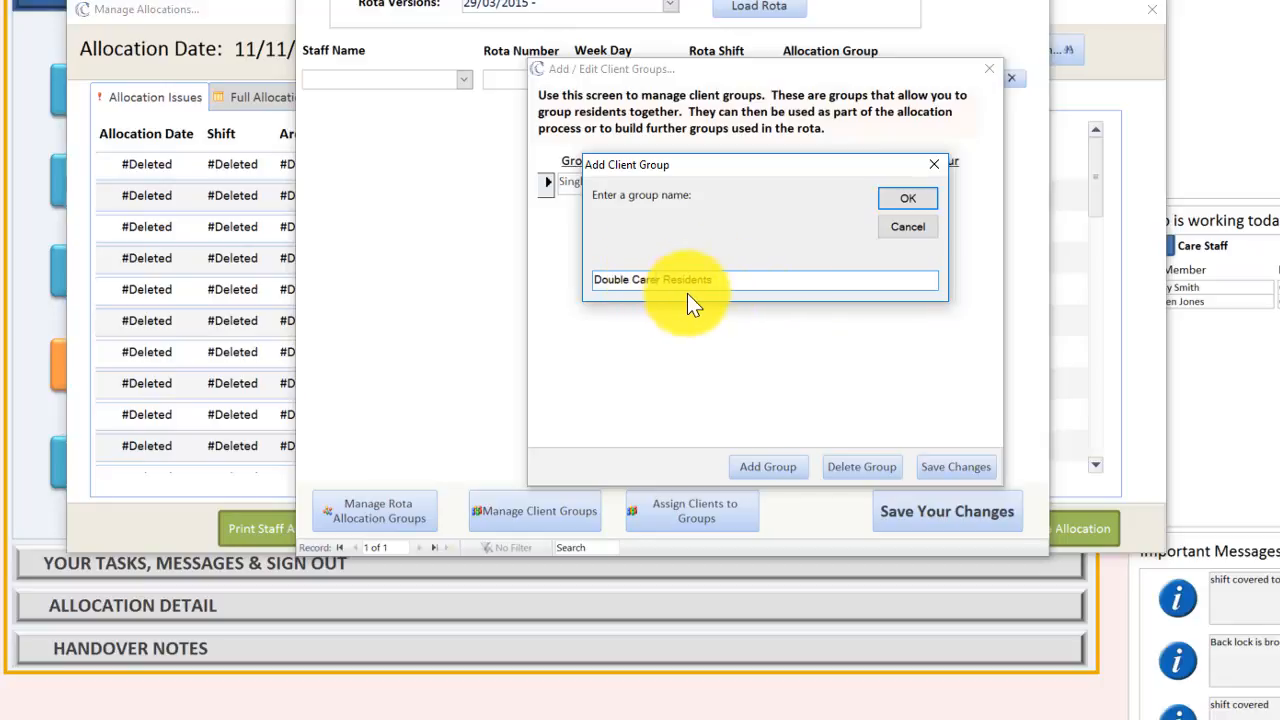
{"action": "left_click", "coordinate": [910, 196]}
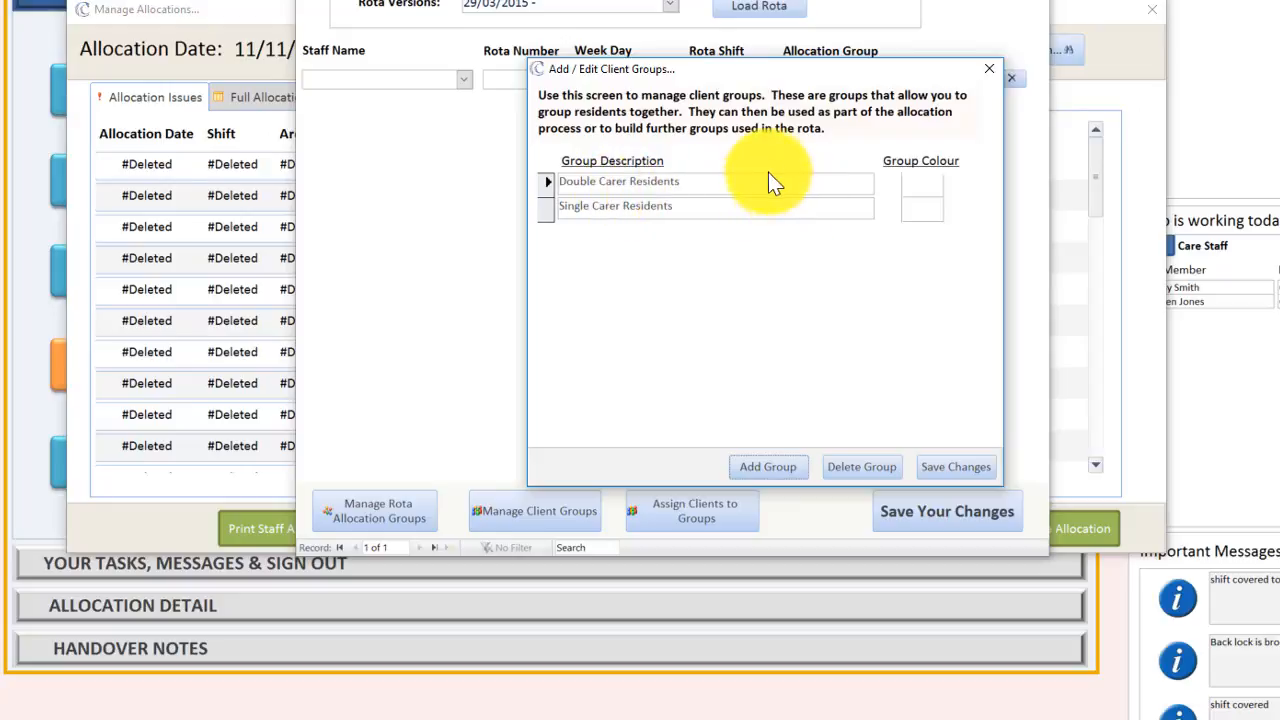
Step: Colour the Double Carer Residents group orange and the Single Carer Residents group light blue, and save the client groups
{"action": "left_click", "coordinate": [920, 182]}
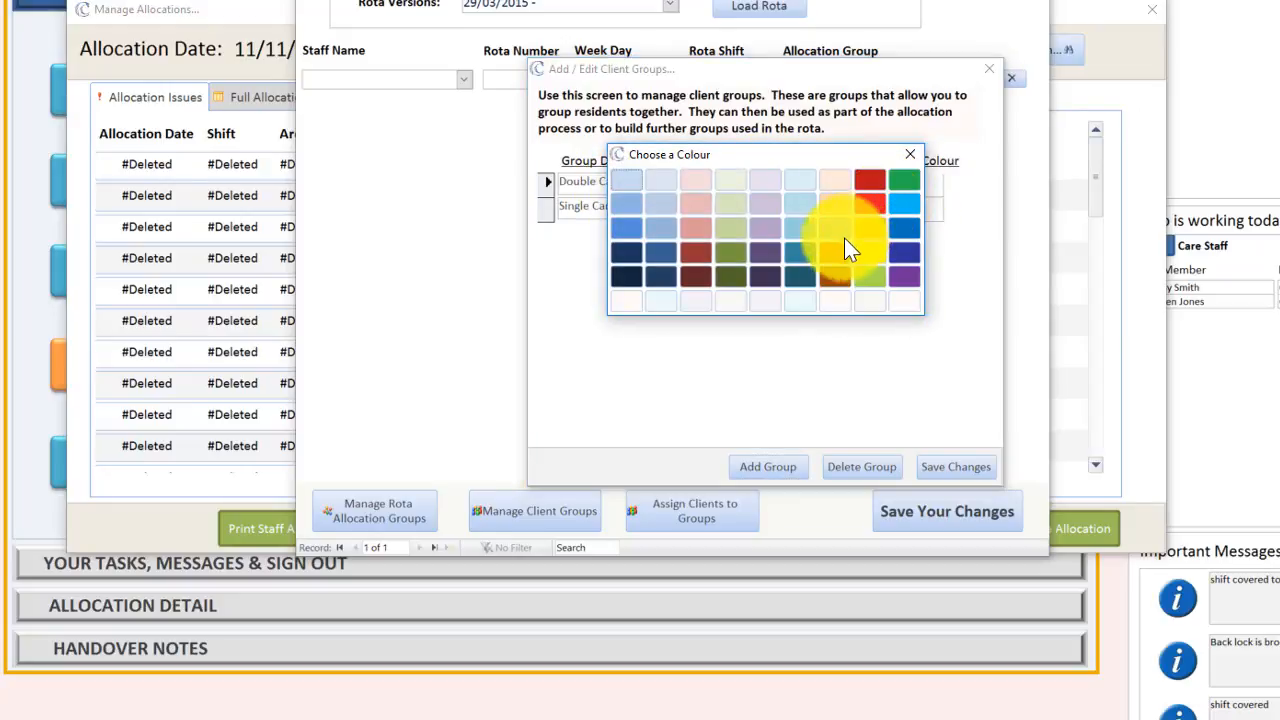
{"action": "left_click", "coordinate": [869, 204]}
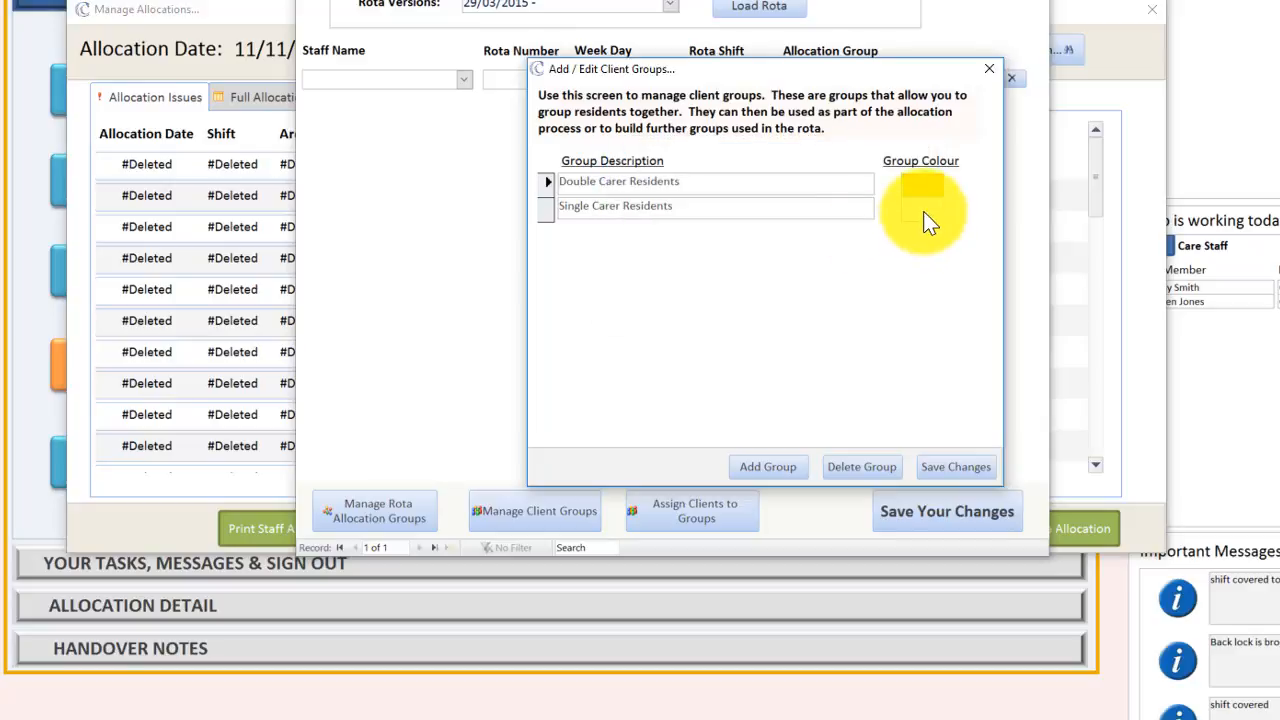
{"action": "left_click", "coordinate": [922, 208]}
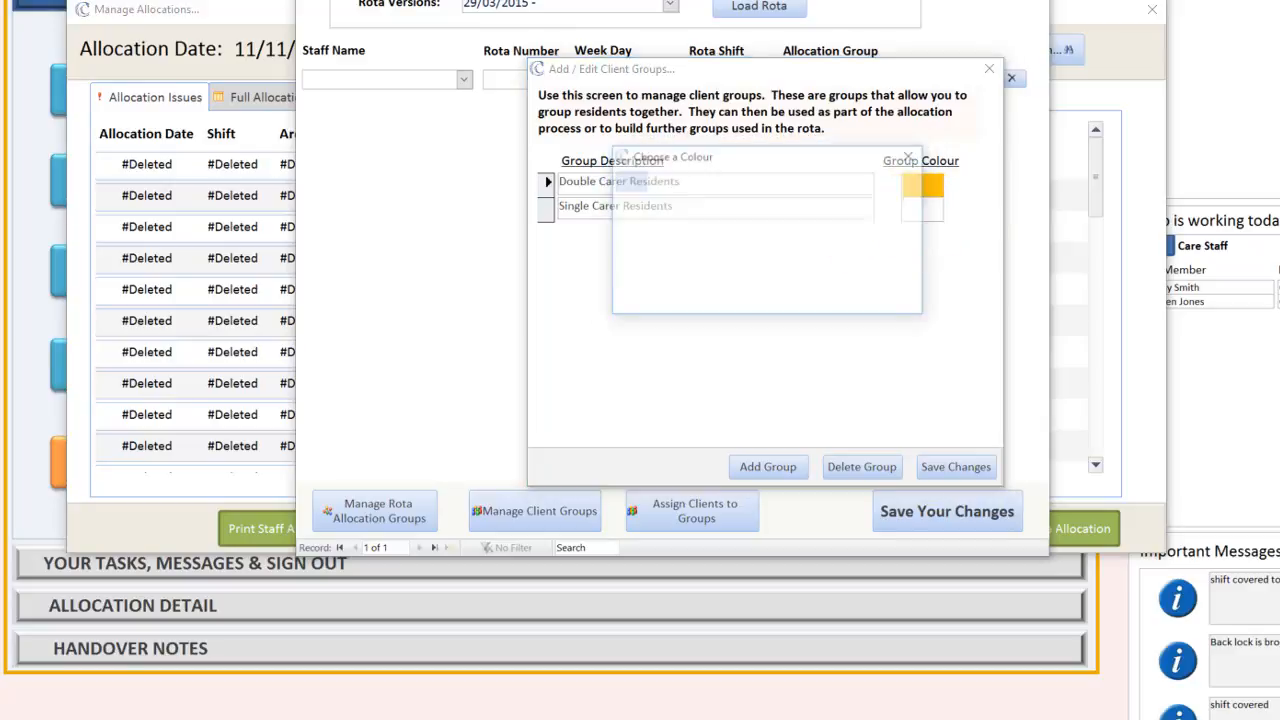
{"action": "left_click", "coordinate": [891, 240]}
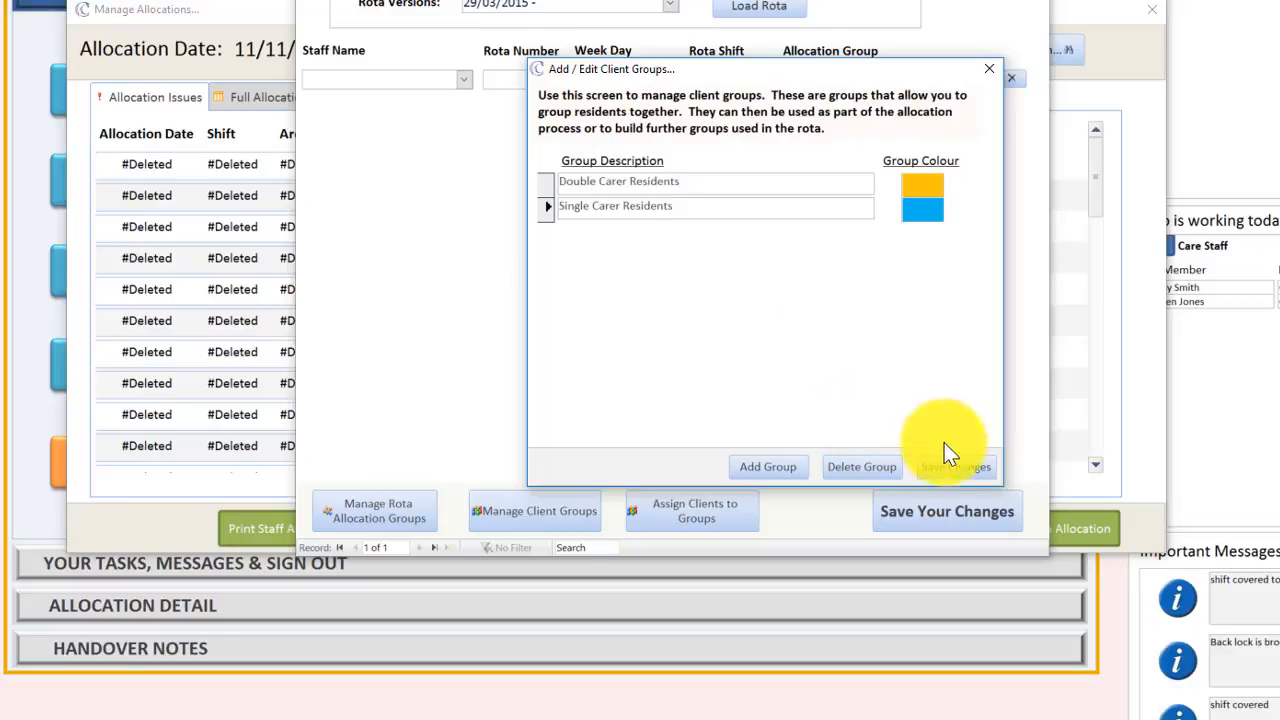
{"action": "left_click", "coordinate": [955, 466]}
{"action": "left_click", "coordinate": [841, 428]}
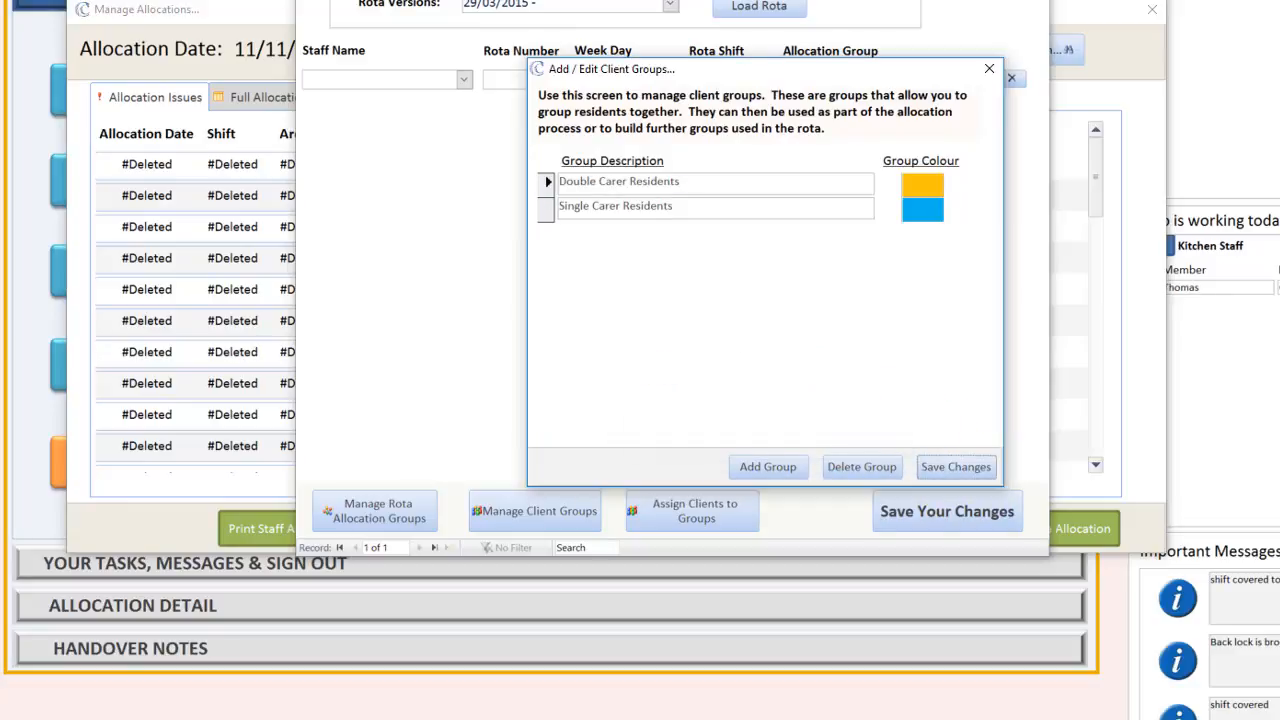
{"action": "left_click", "coordinate": [988, 68]}
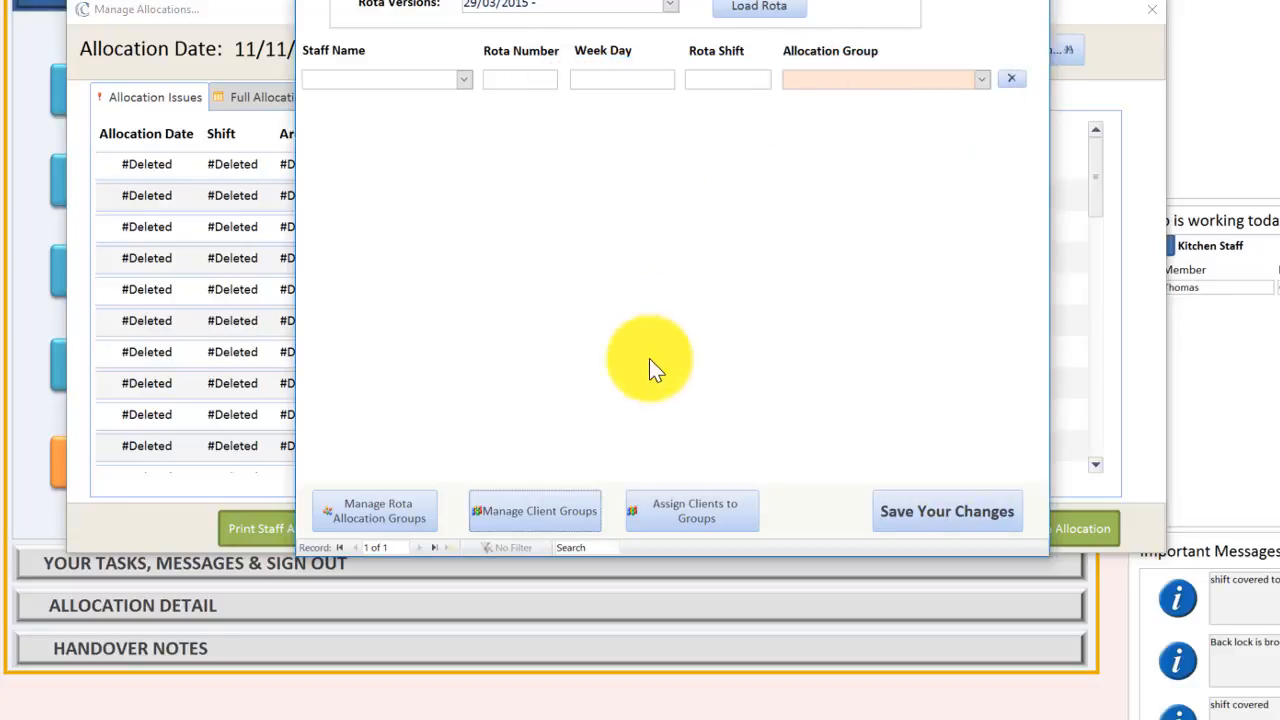
Step: Open the client-to-group assignments and put the Ground Floor 1 and Ground Floor 2 residents in Double Carer Residents
{"action": "left_click", "coordinate": [695, 510]}
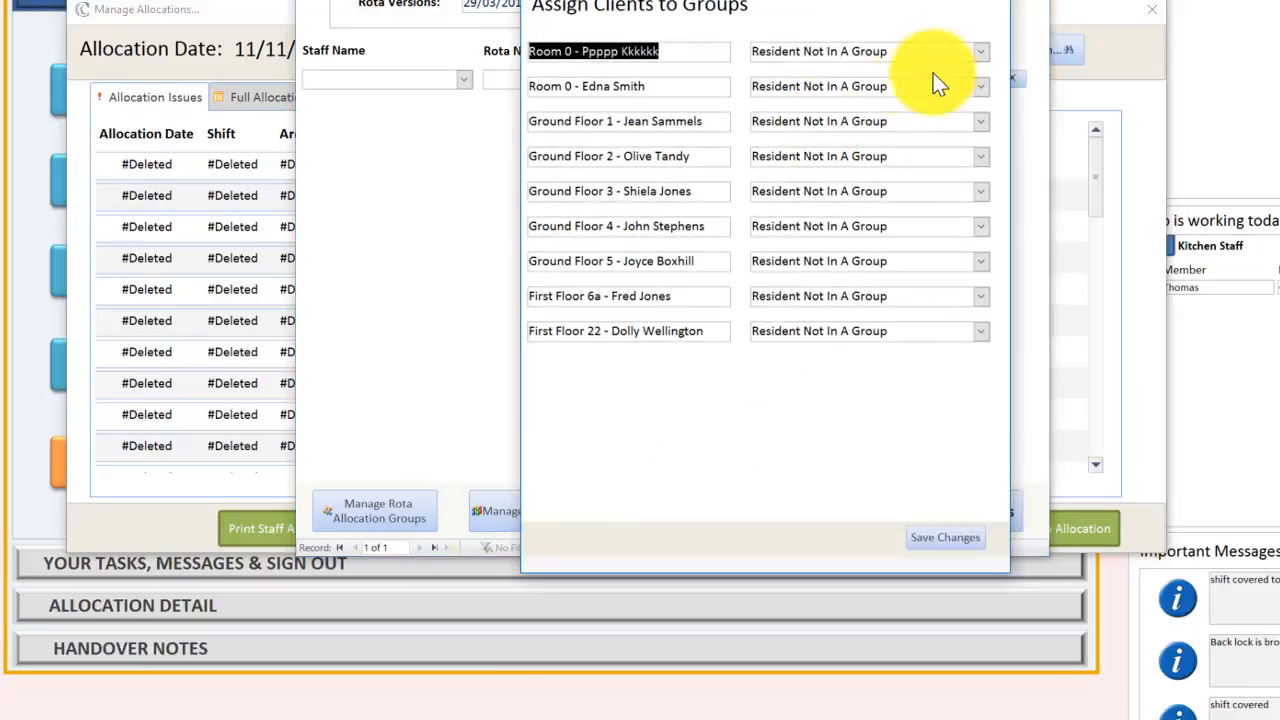
{"action": "left_click", "coordinate": [981, 48]}
{"action": "left_click", "coordinate": [839, 74]}
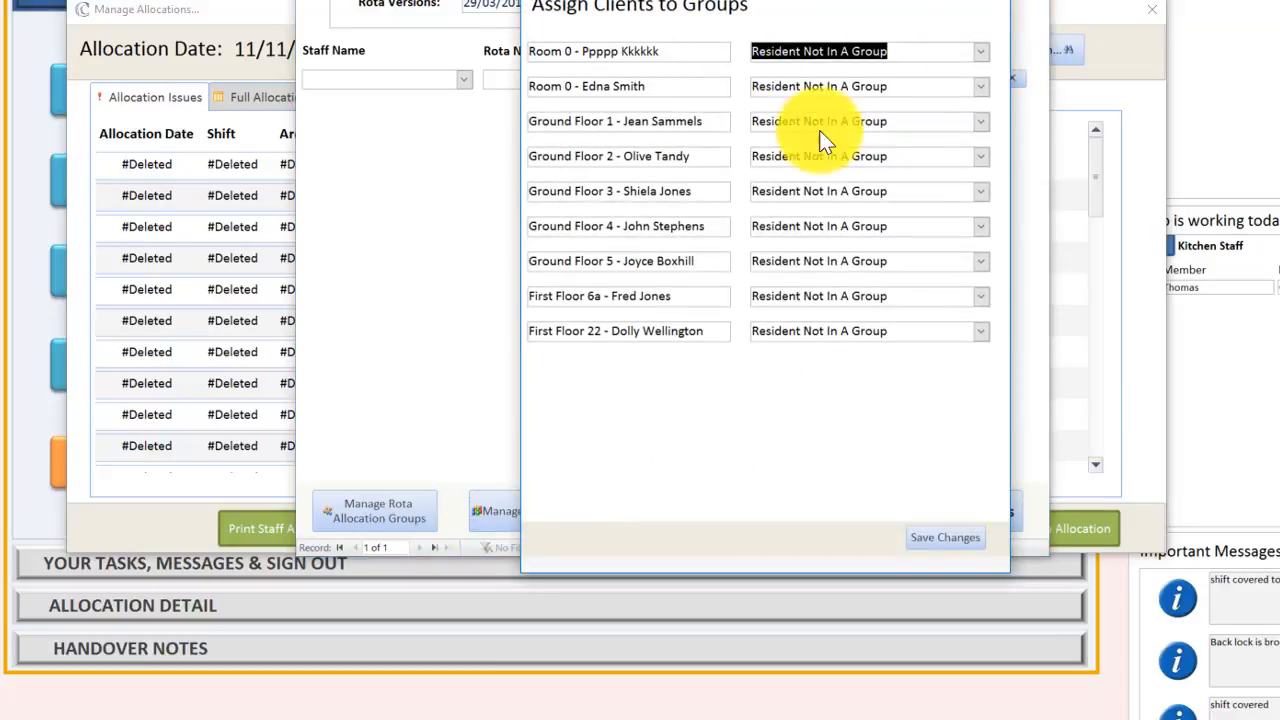
{"action": "left_click", "coordinate": [966, 121]}
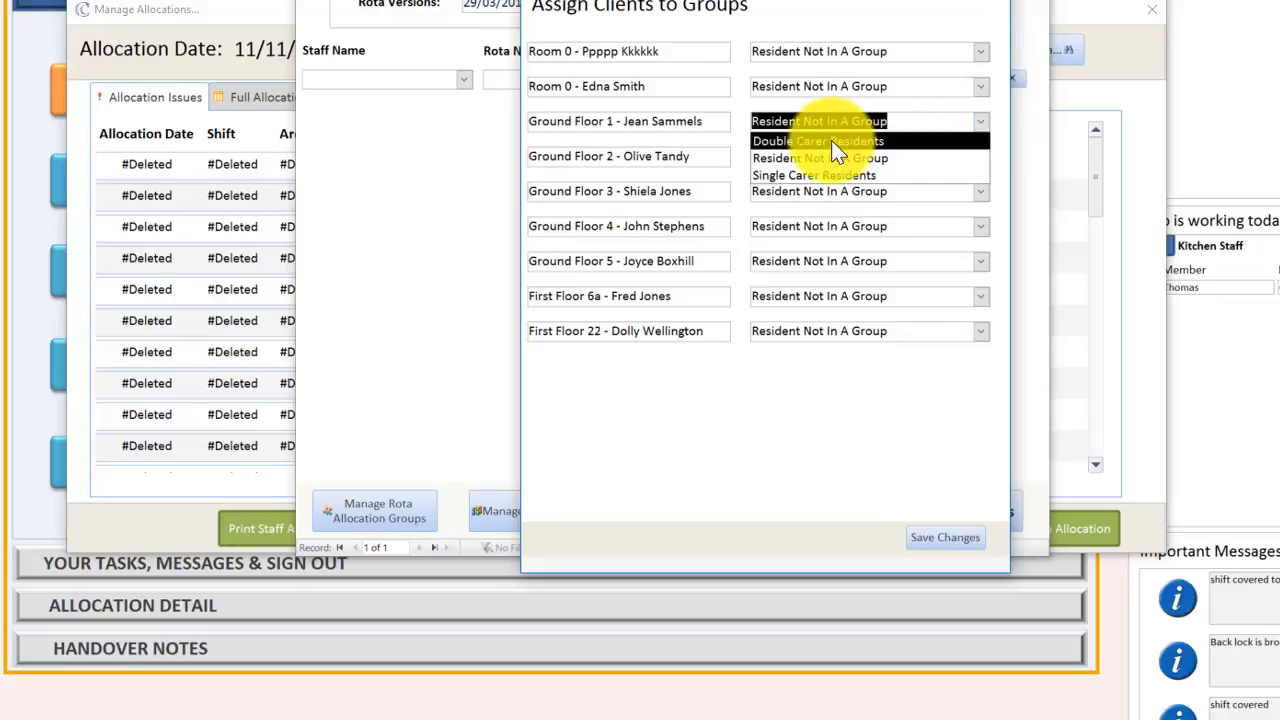
{"action": "left_click", "coordinate": [831, 141]}
{"action": "left_click", "coordinate": [981, 157]}
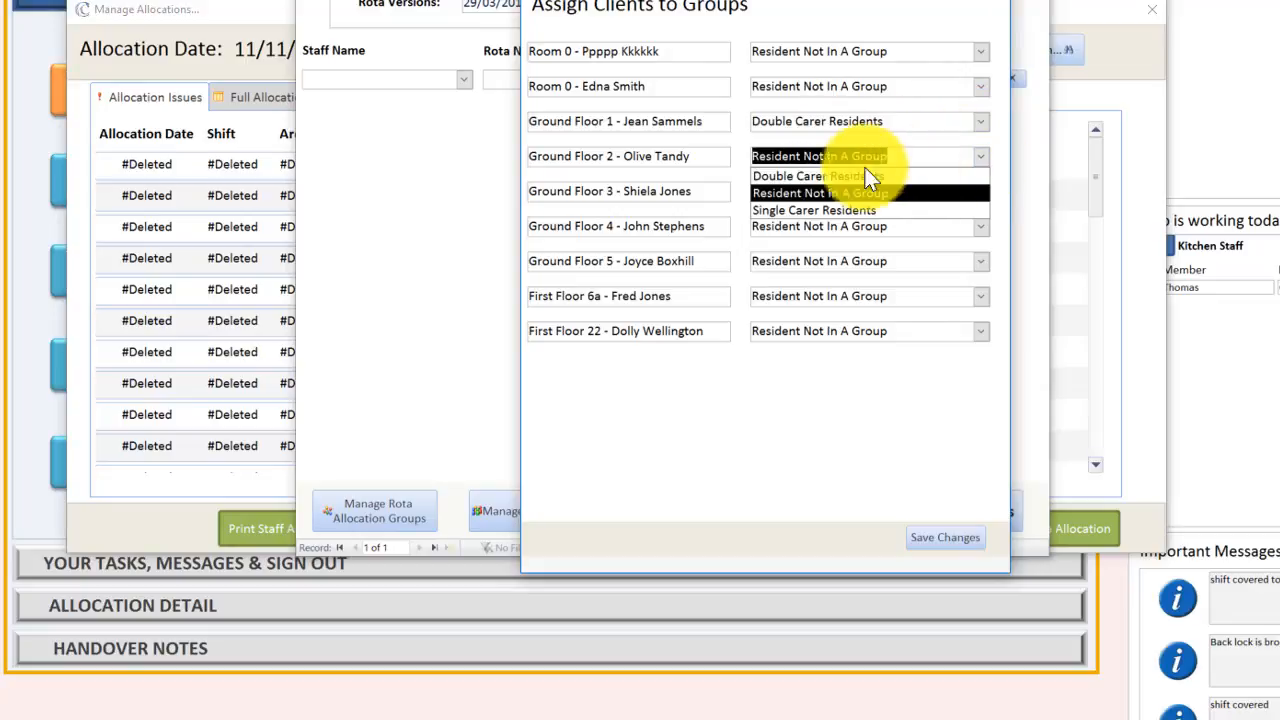
{"action": "left_click", "coordinate": [797, 175]}
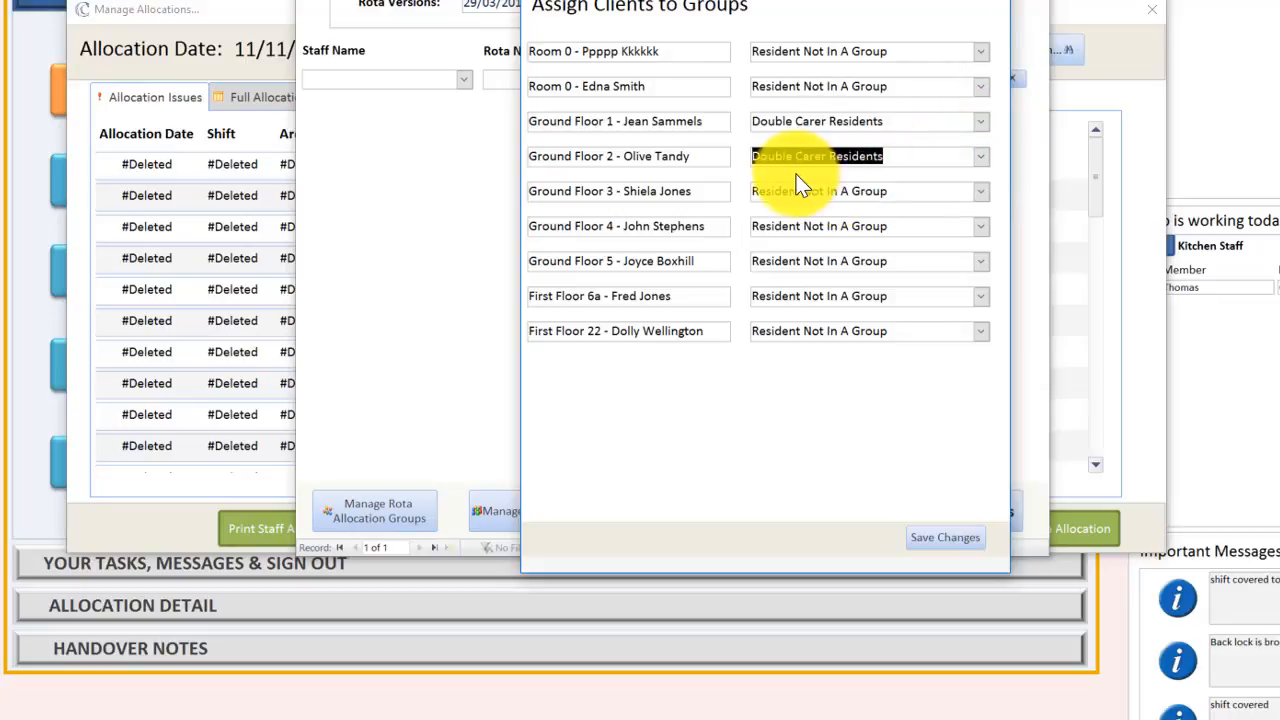
Step: Assign the Ground Floor 3, Ground Floor 4 and Ground Floor 5 residents to the Single Carer Residents group
{"action": "left_click", "coordinate": [980, 191]}
{"action": "left_click", "coordinate": [966, 245]}
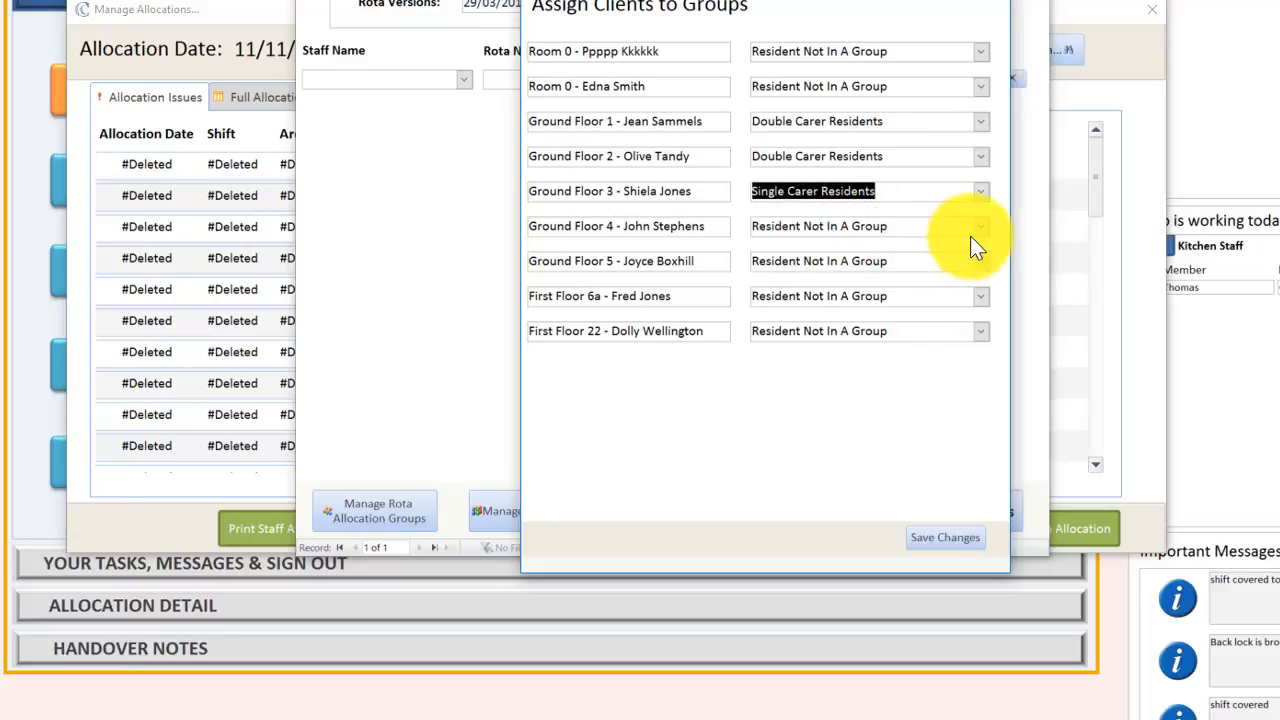
{"action": "left_click", "coordinate": [980, 226]}
{"action": "left_click", "coordinate": [850, 279]}
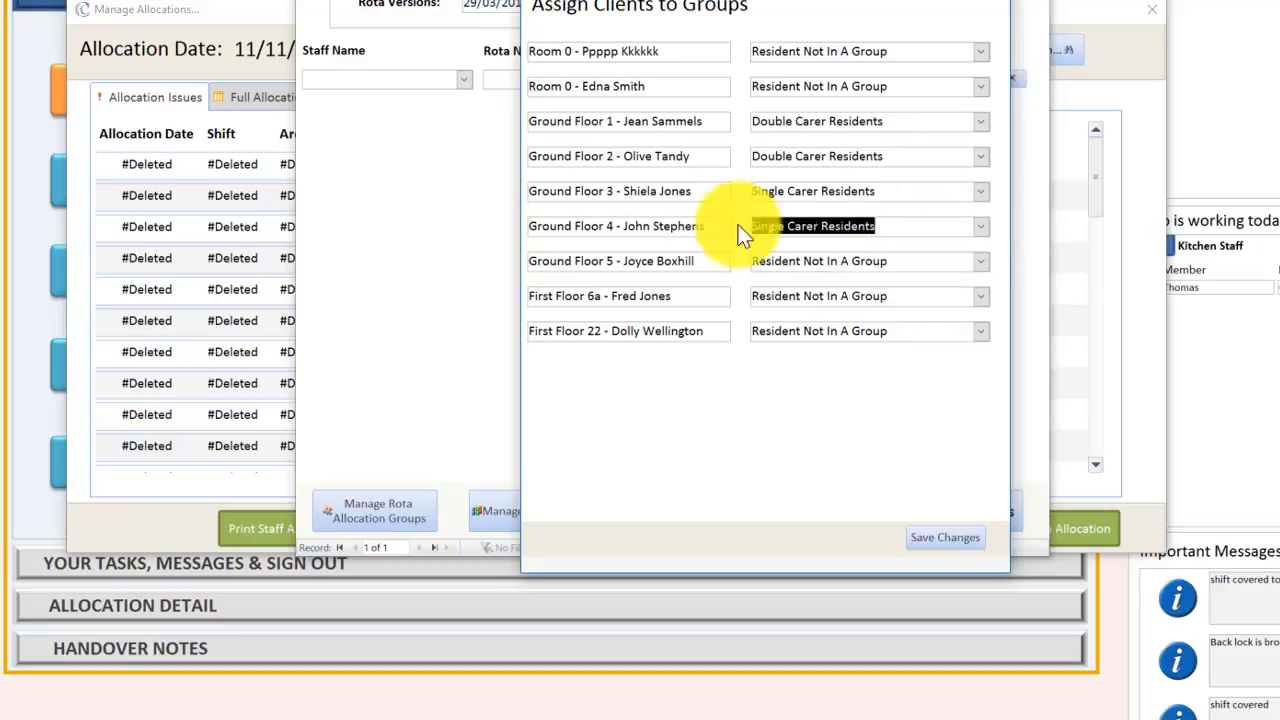
{"action": "left_click", "coordinate": [980, 261]}
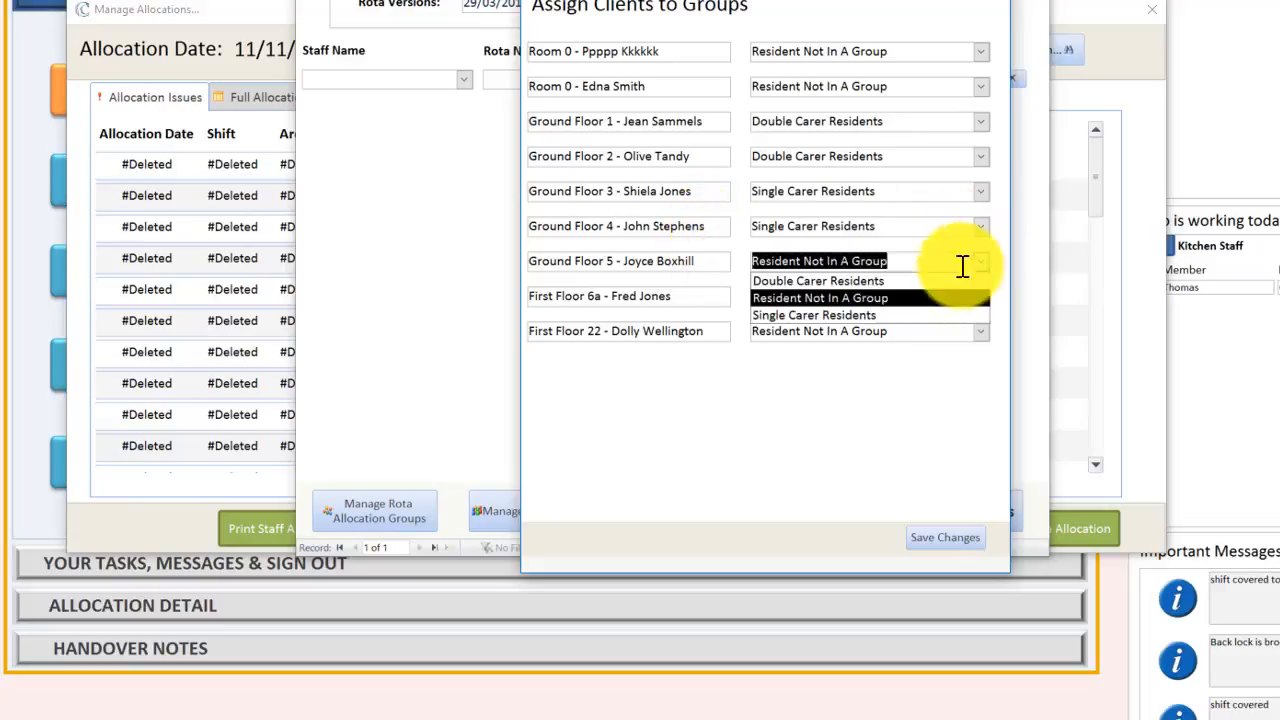
{"action": "left_click", "coordinate": [806, 310]}
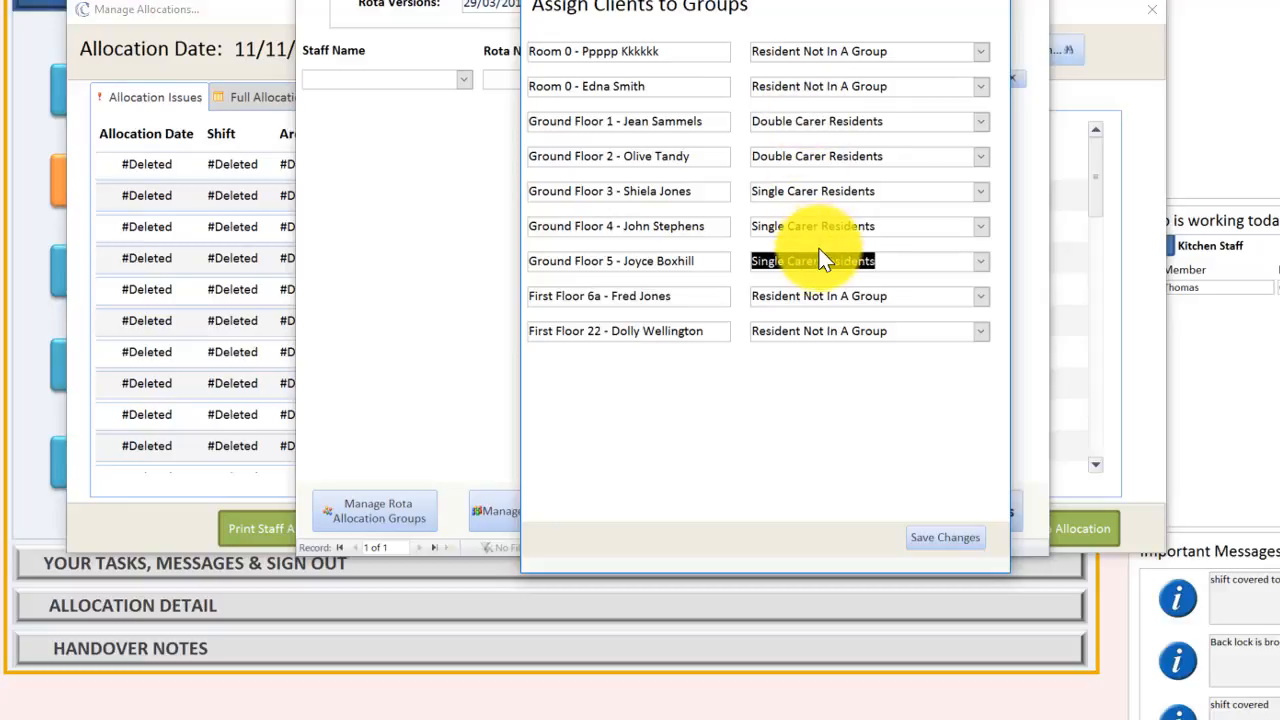
Step: Save the client-to-group assignments and close the assignment window
{"action": "left_click", "coordinate": [930, 538]}
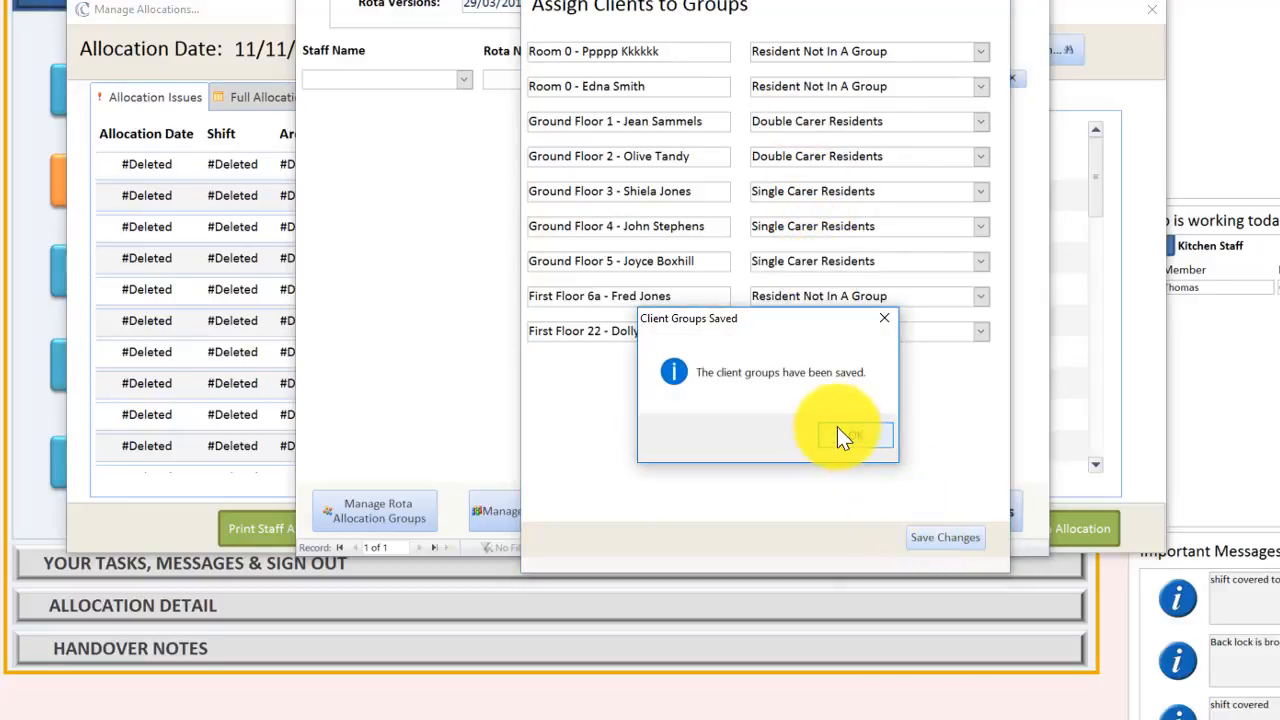
{"action": "key", "text": "Return"}
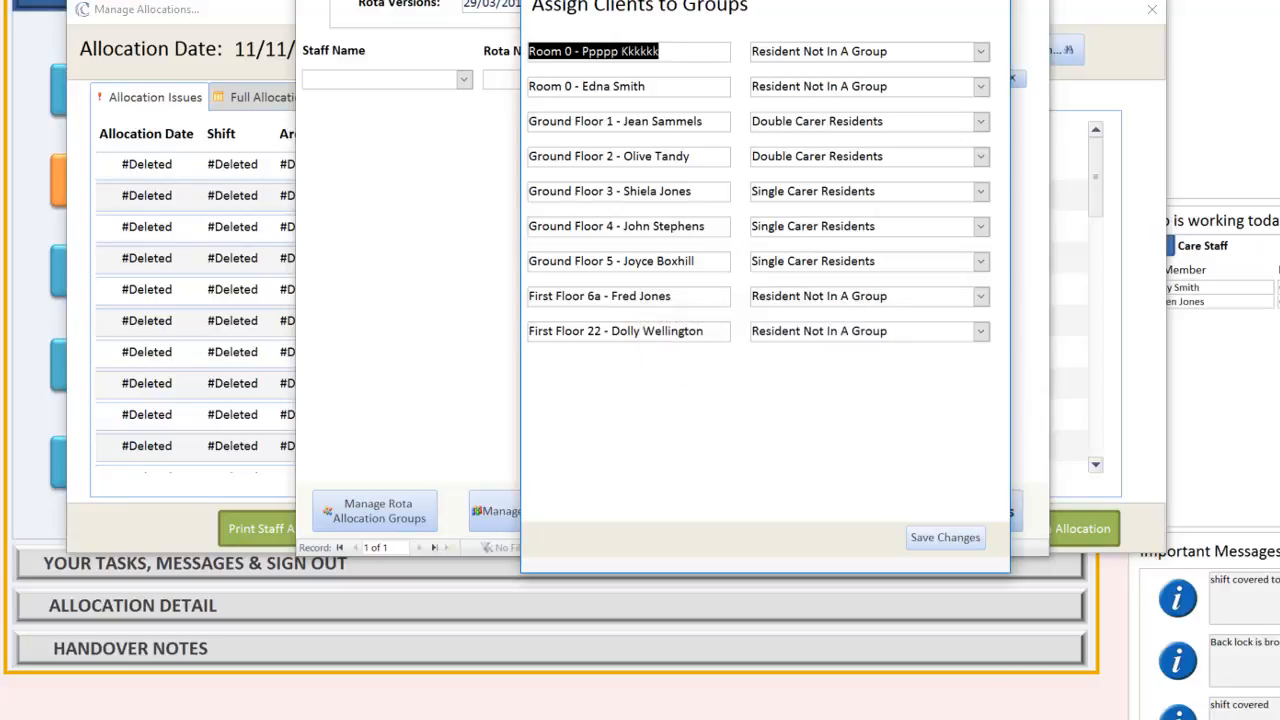
{"action": "left_click", "coordinate": [1000, 3]}
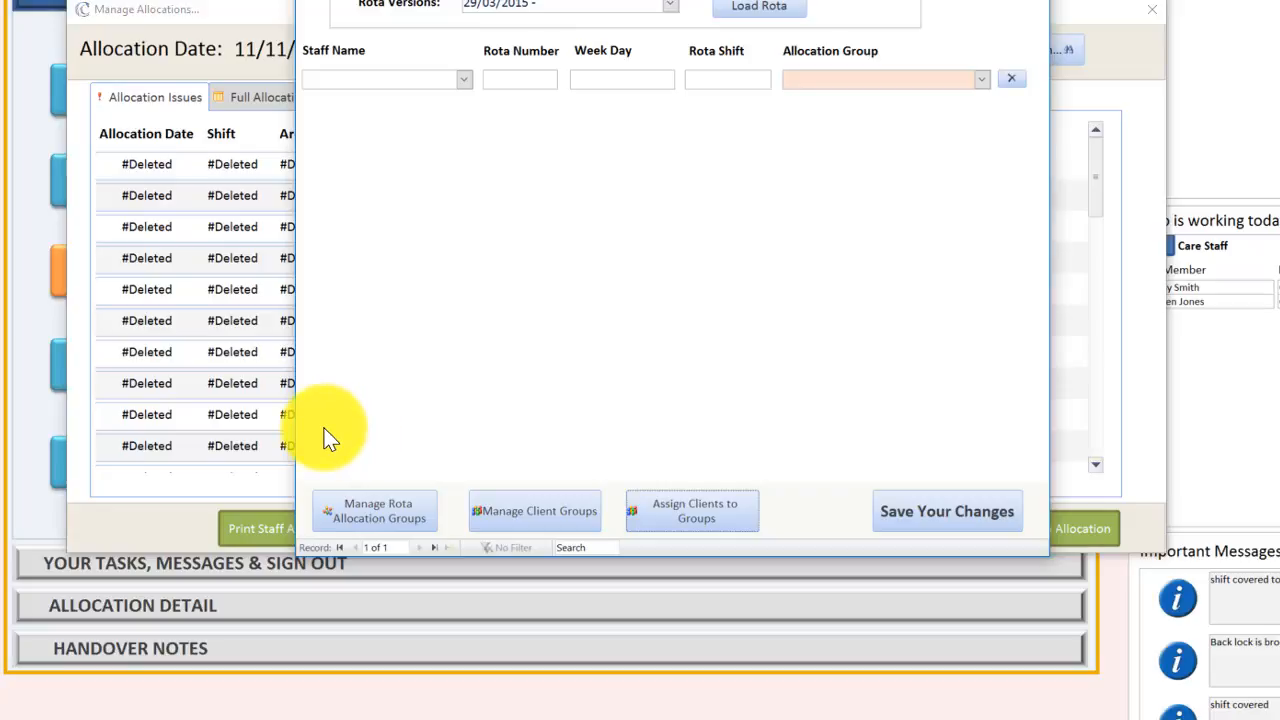
Step: Open the rota allocation groups and set Day Doubles to cover the Double Carer Residents, saving that group's selection
{"action": "left_click", "coordinate": [376, 512]}
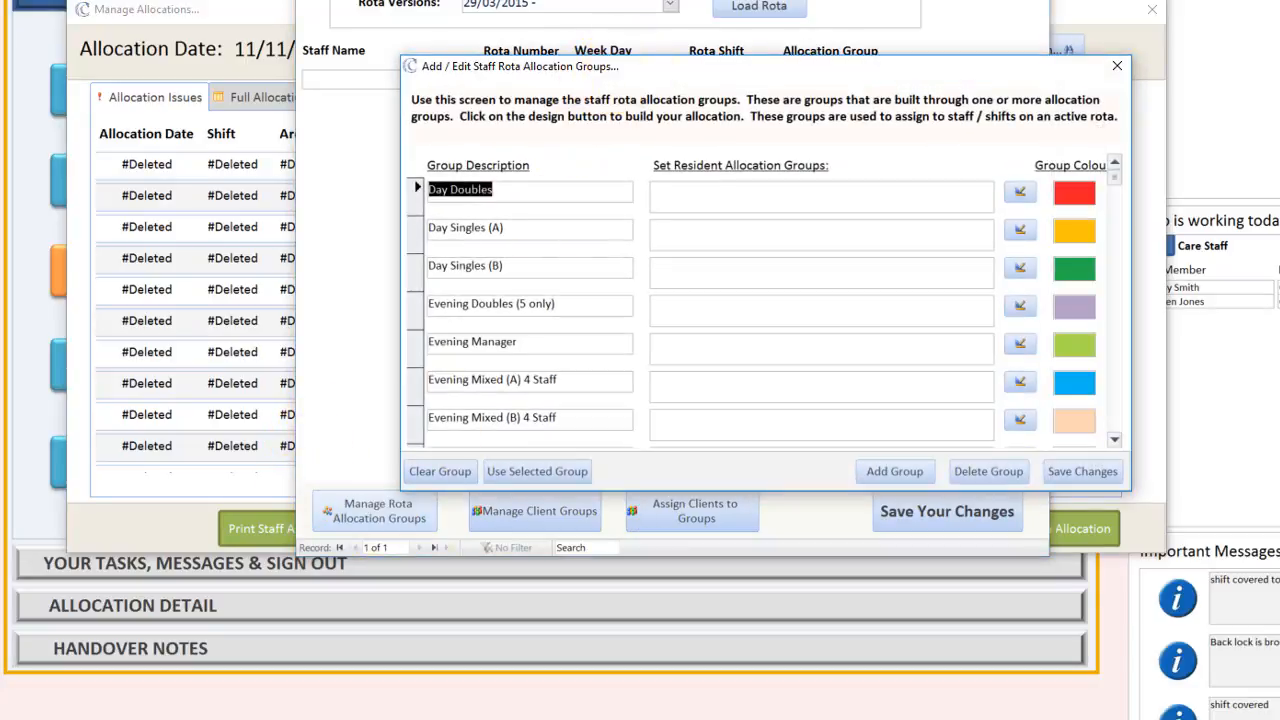
{"action": "left_click_drag", "start_coordinate": [605, 70], "coordinate": [559, 28]}
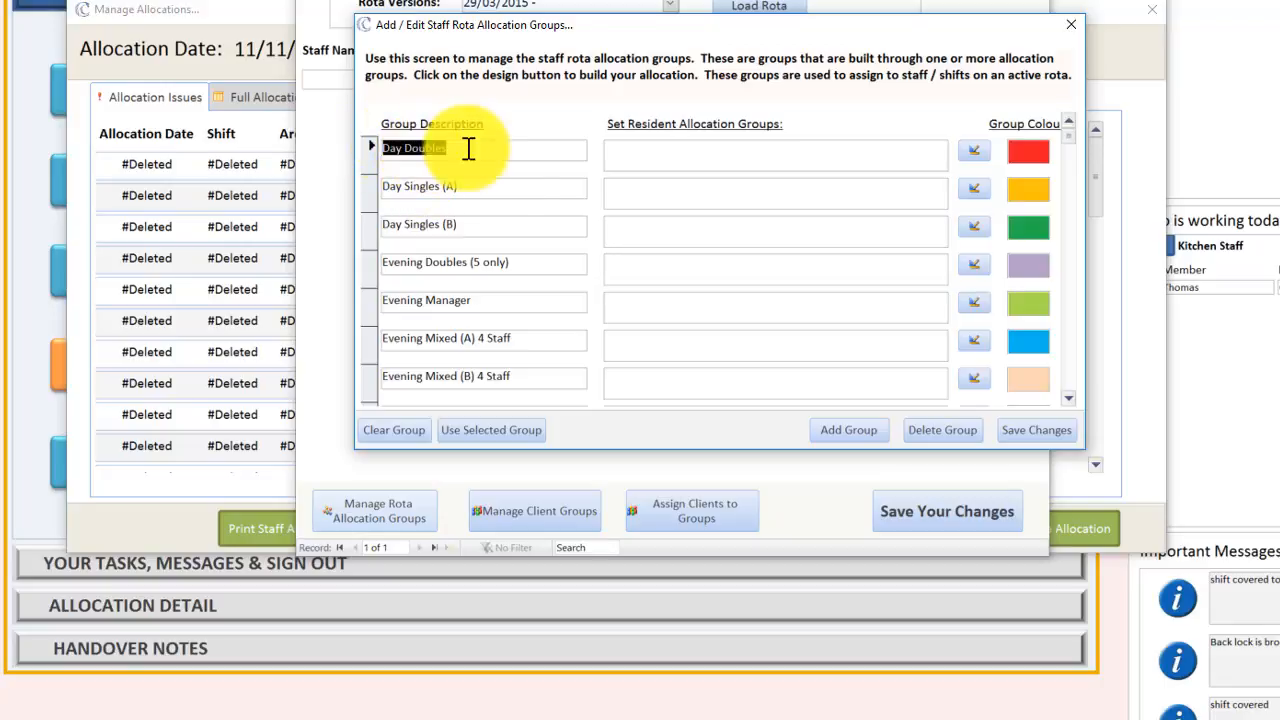
{"action": "left_click", "coordinate": [973, 157]}
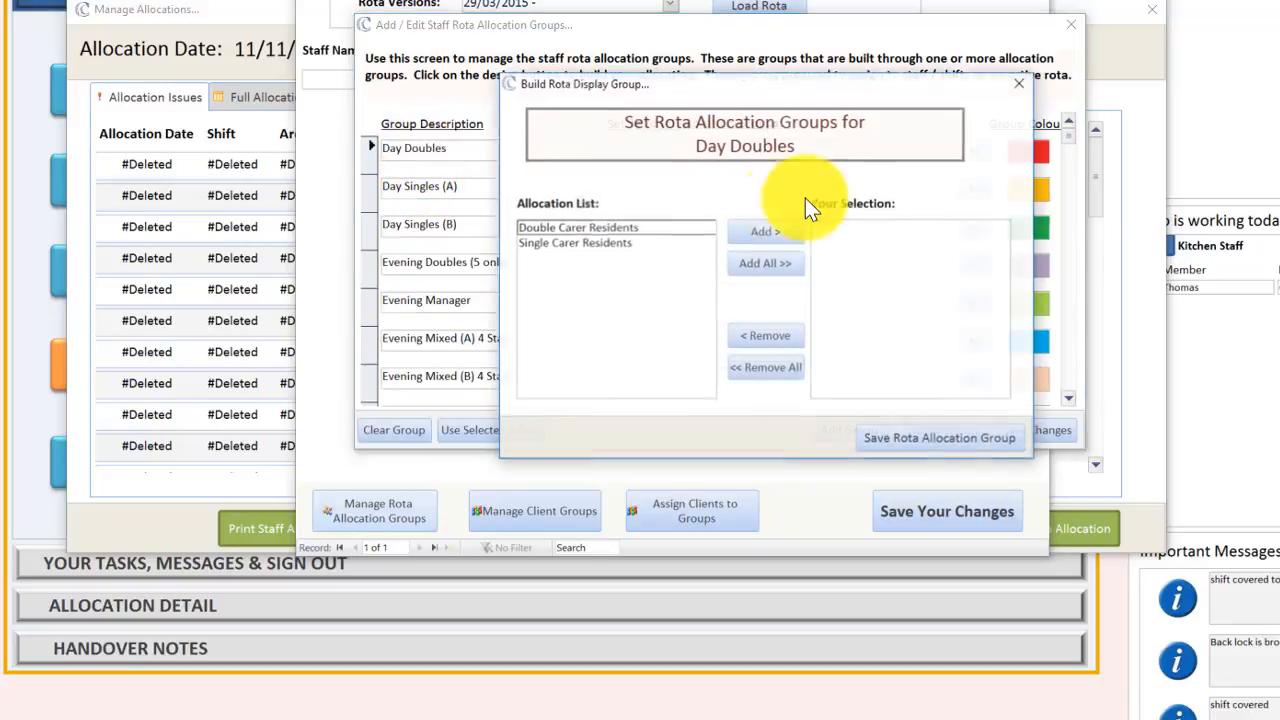
{"action": "left_click", "coordinate": [612, 228]}
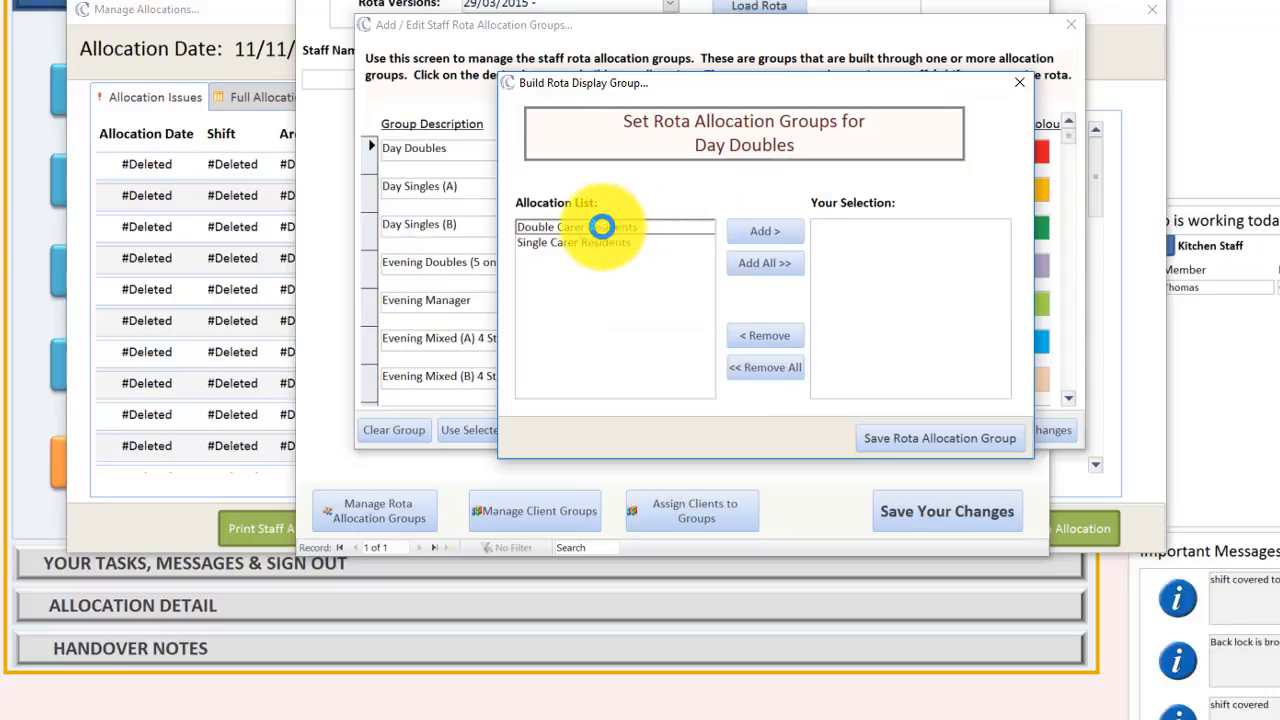
{"action": "left_click", "coordinate": [760, 234]}
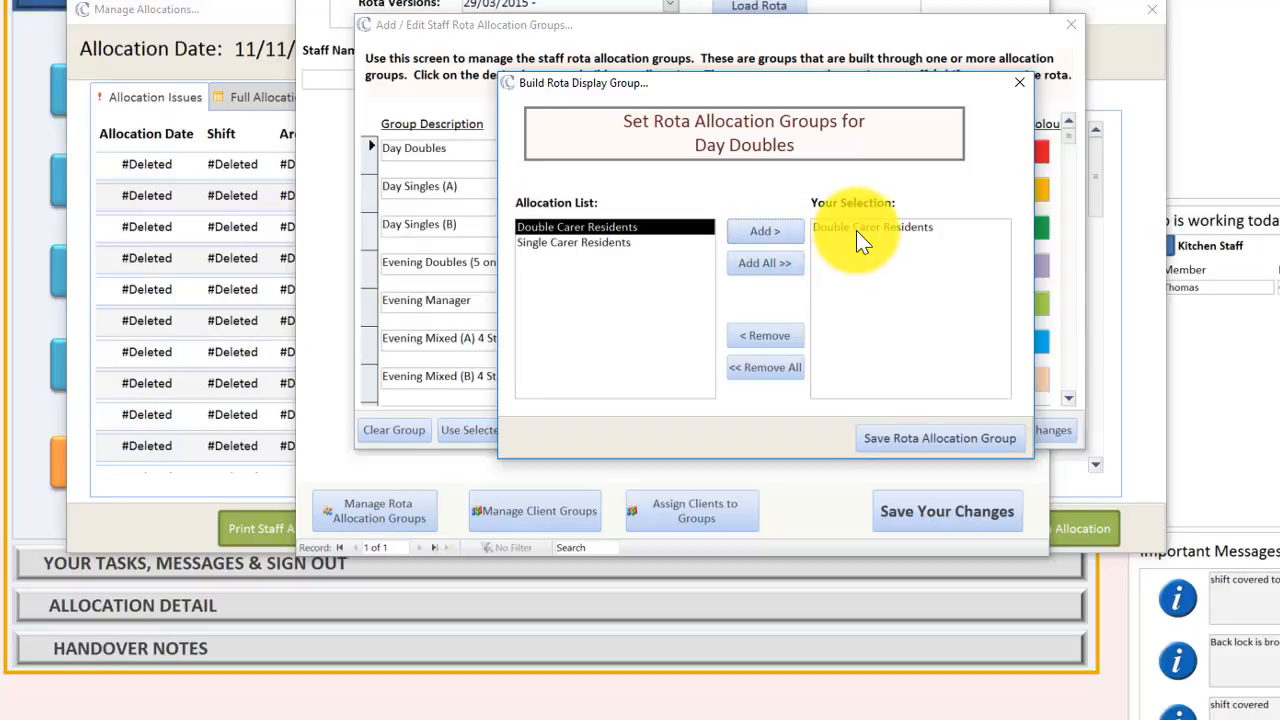
{"action": "left_click", "coordinate": [935, 438]}
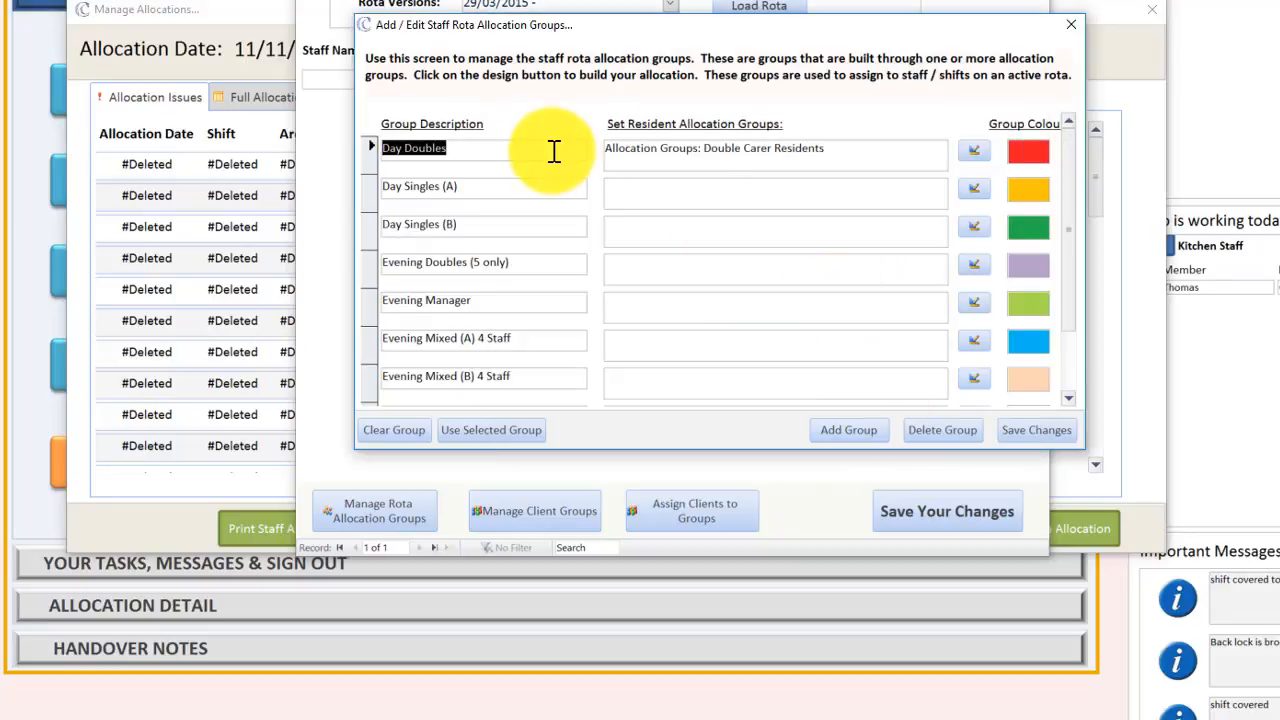
Step: Set the Day Singles (A) rota allocation group to cover the Single Carer Residents and save its selection
{"action": "left_click", "coordinate": [622, 191]}
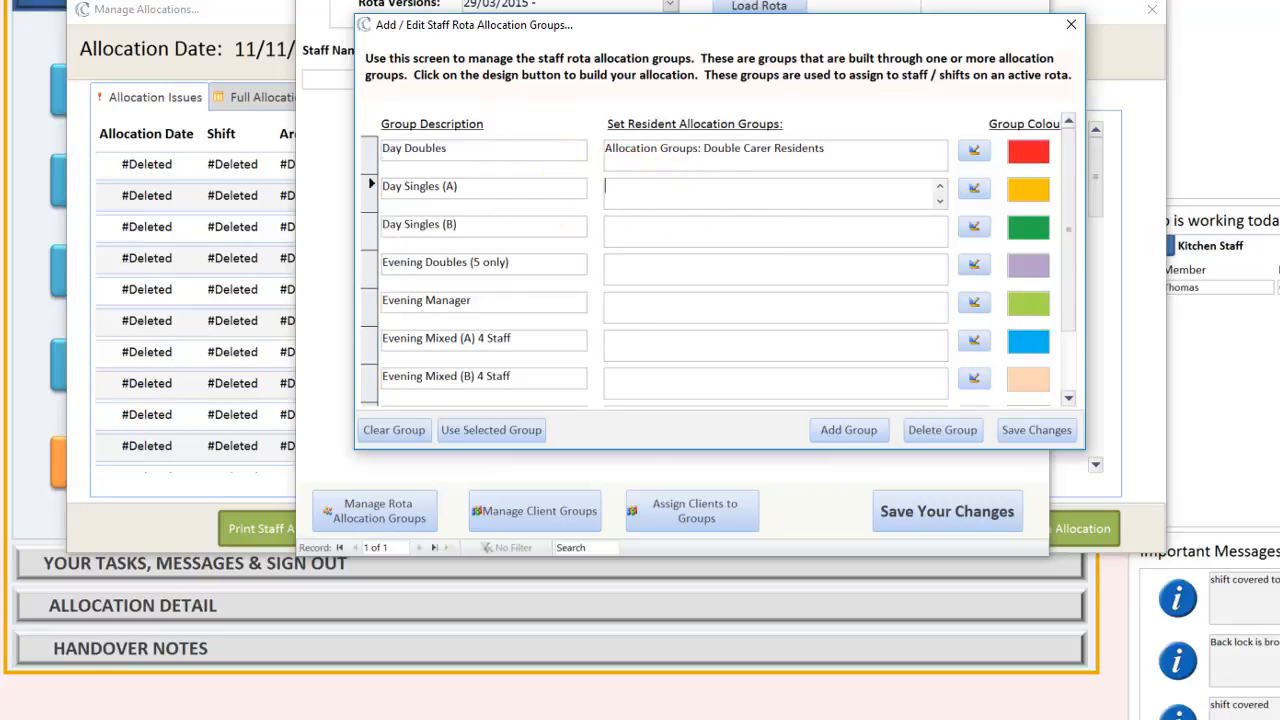
{"action": "left_click", "coordinate": [975, 190]}
{"action": "left_click", "coordinate": [573, 242]}
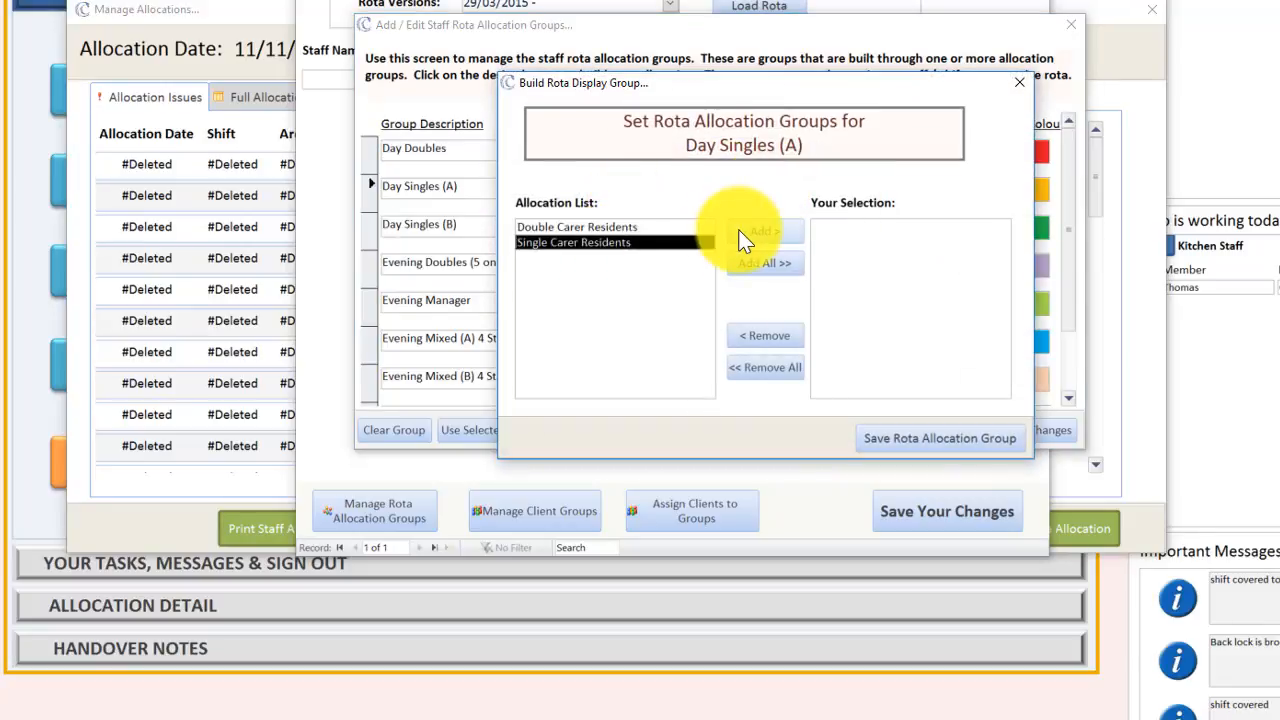
{"action": "left_click", "coordinate": [765, 231]}
{"action": "left_click", "coordinate": [940, 438]}
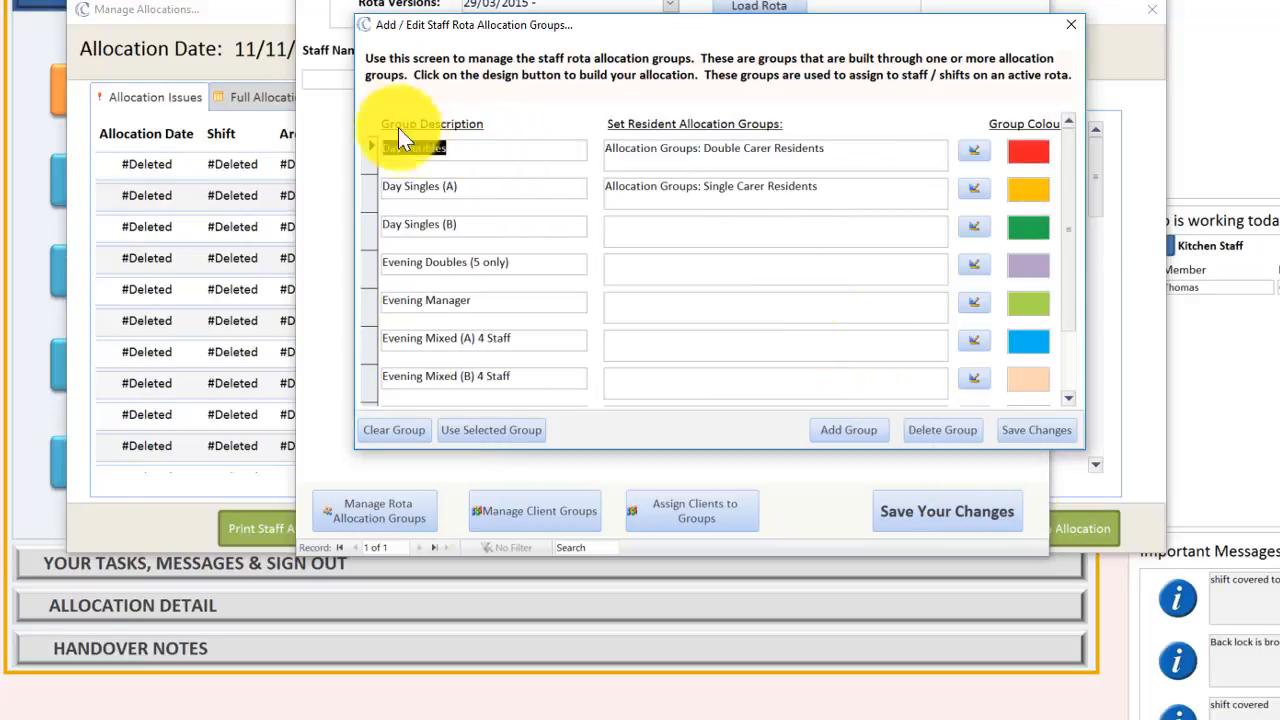
Step: Save the rota allocation groups and return to the Manage Allocations window
{"action": "left_click", "coordinate": [449, 151]}
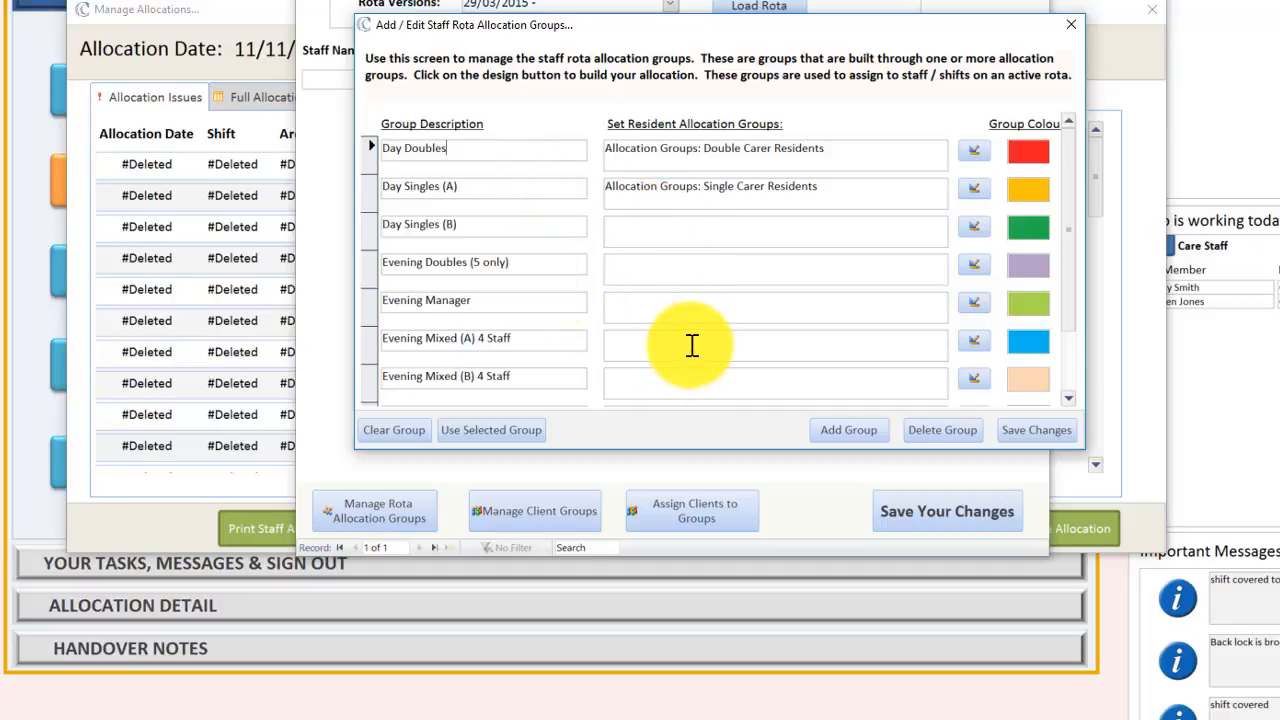
{"action": "left_click", "coordinate": [1036, 430]}
{"action": "left_click", "coordinate": [872, 432]}
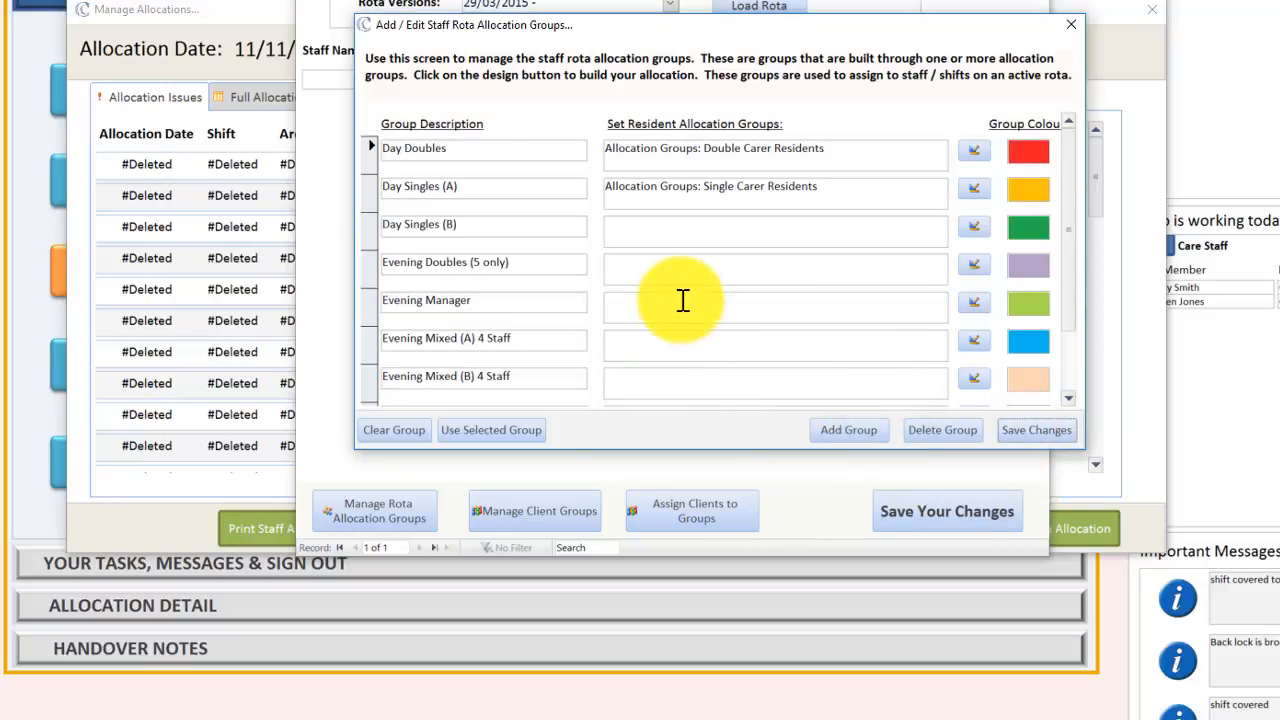
{"action": "left_click", "coordinate": [1071, 24]}
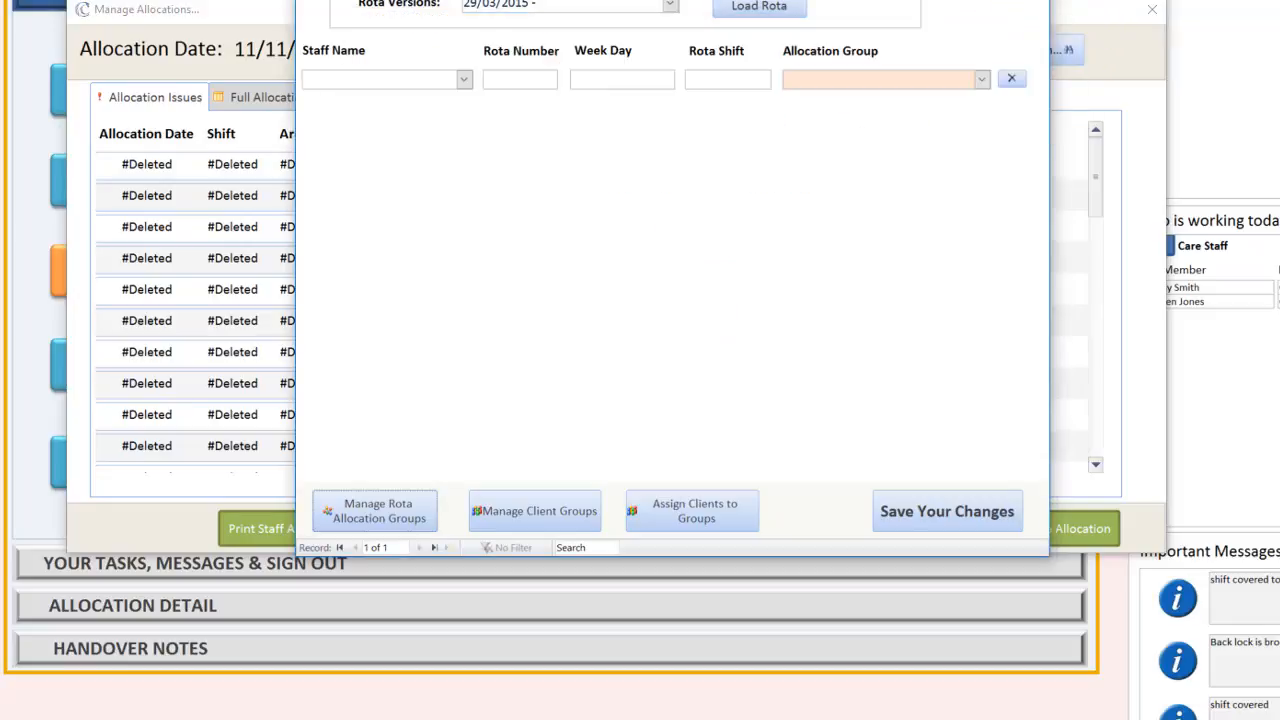
{"action": "left_click", "coordinate": [1035, 1]}
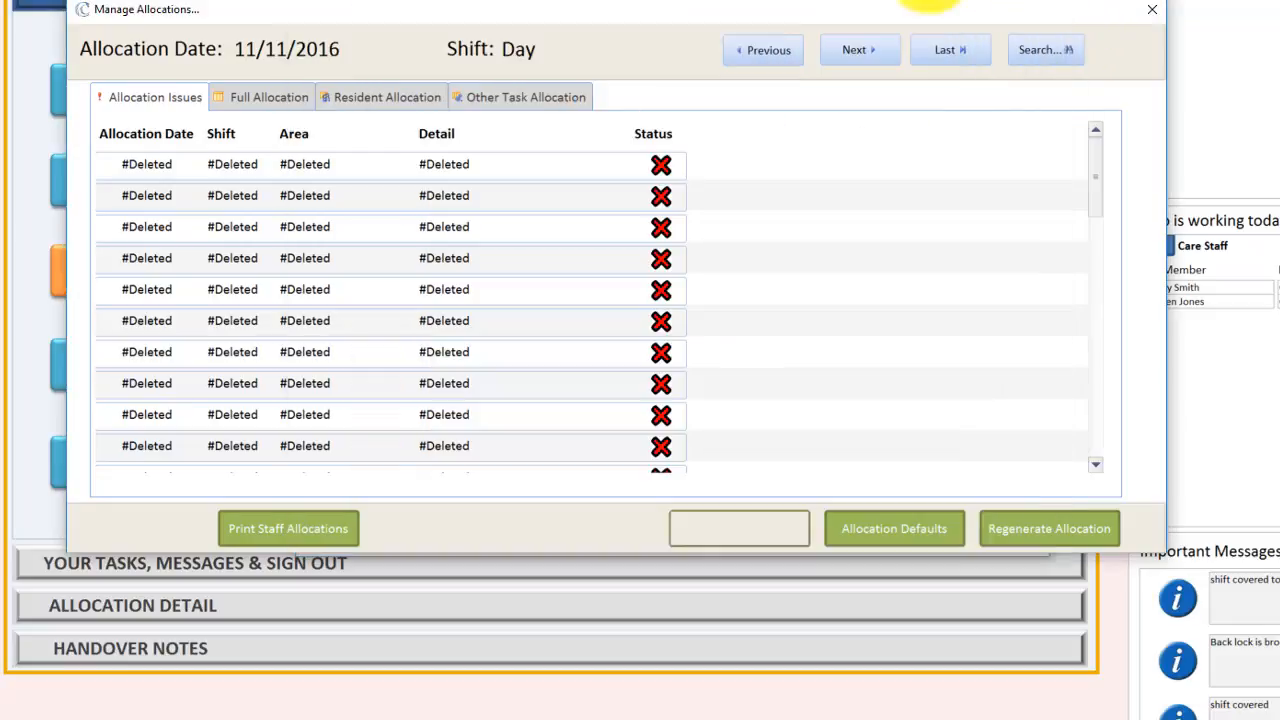
Step: Start regenerating the 11/11/2016 Day shift allocation and add the fifth-listed active staff member, a care assistant, to the shift
{"action": "left_click", "coordinate": [1046, 536]}
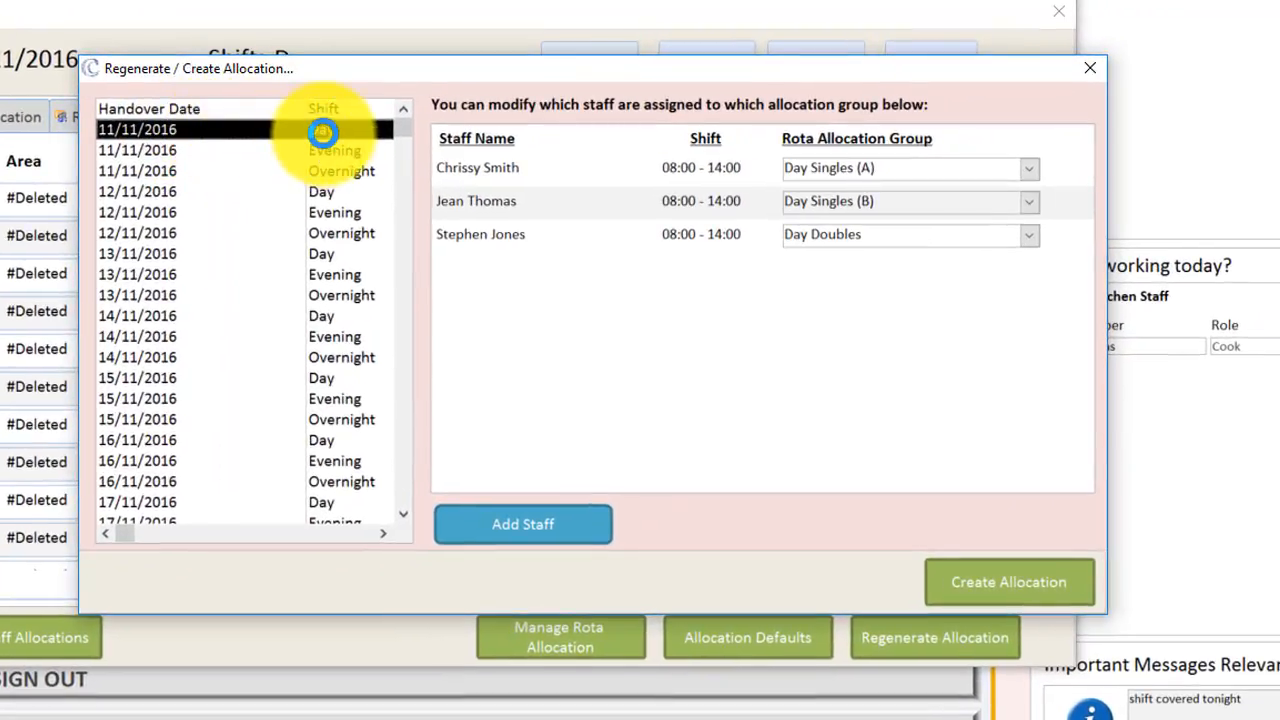
{"action": "left_click", "coordinate": [509, 522]}
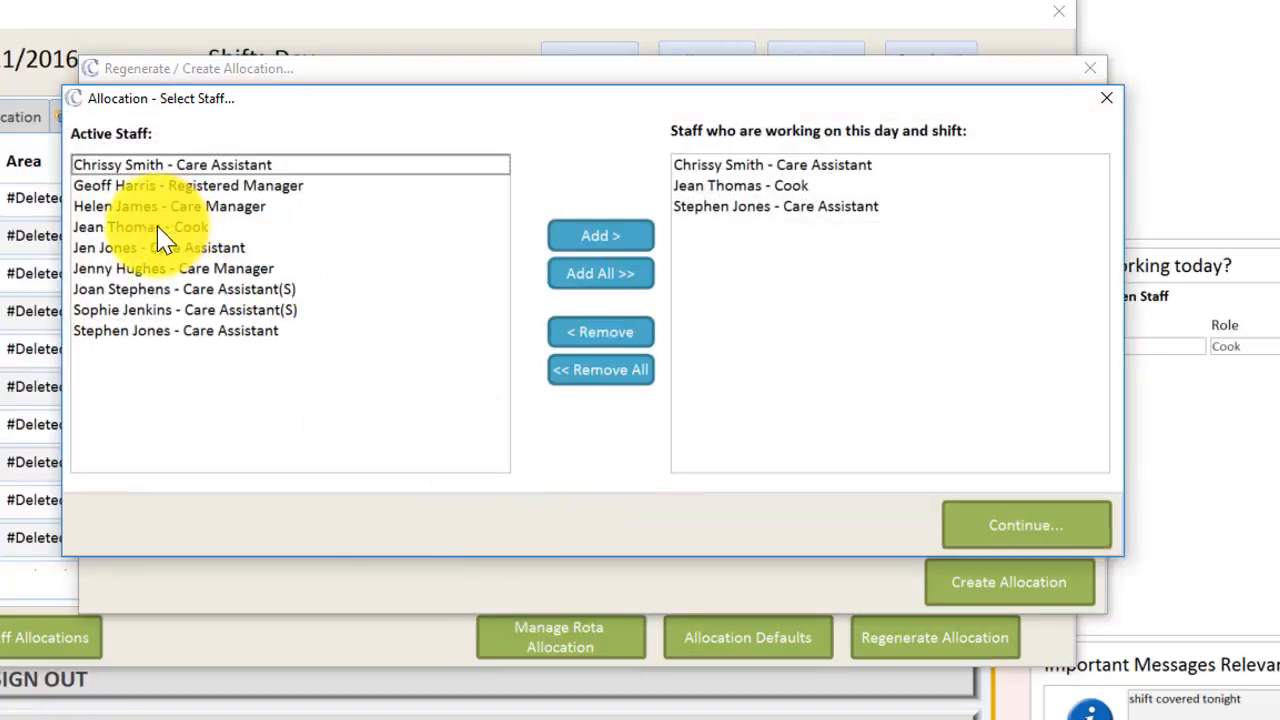
{"action": "left_click", "coordinate": [148, 247]}
{"action": "left_click", "coordinate": [600, 236]}
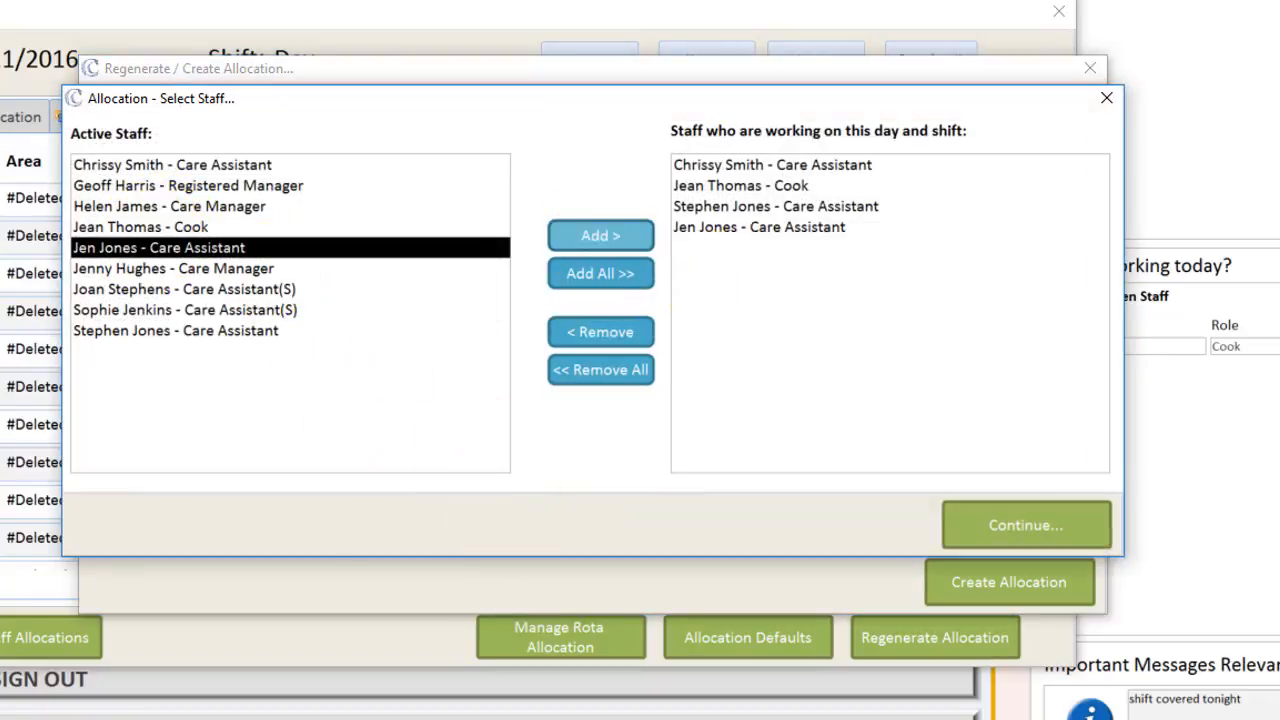
{"action": "left_click", "coordinate": [1023, 527]}
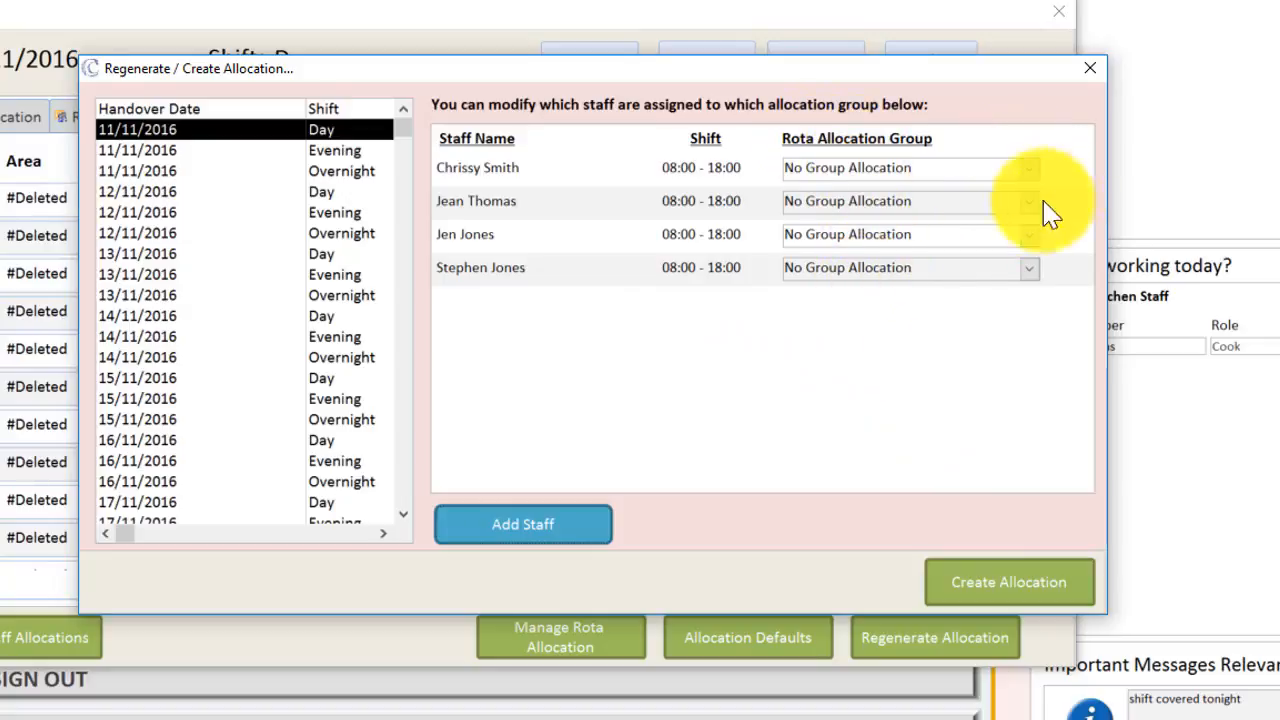
Step: Assign the first two staff members listed for the shift to the Day Doubles rota allocation group
{"action": "left_click", "coordinate": [1029, 169]}
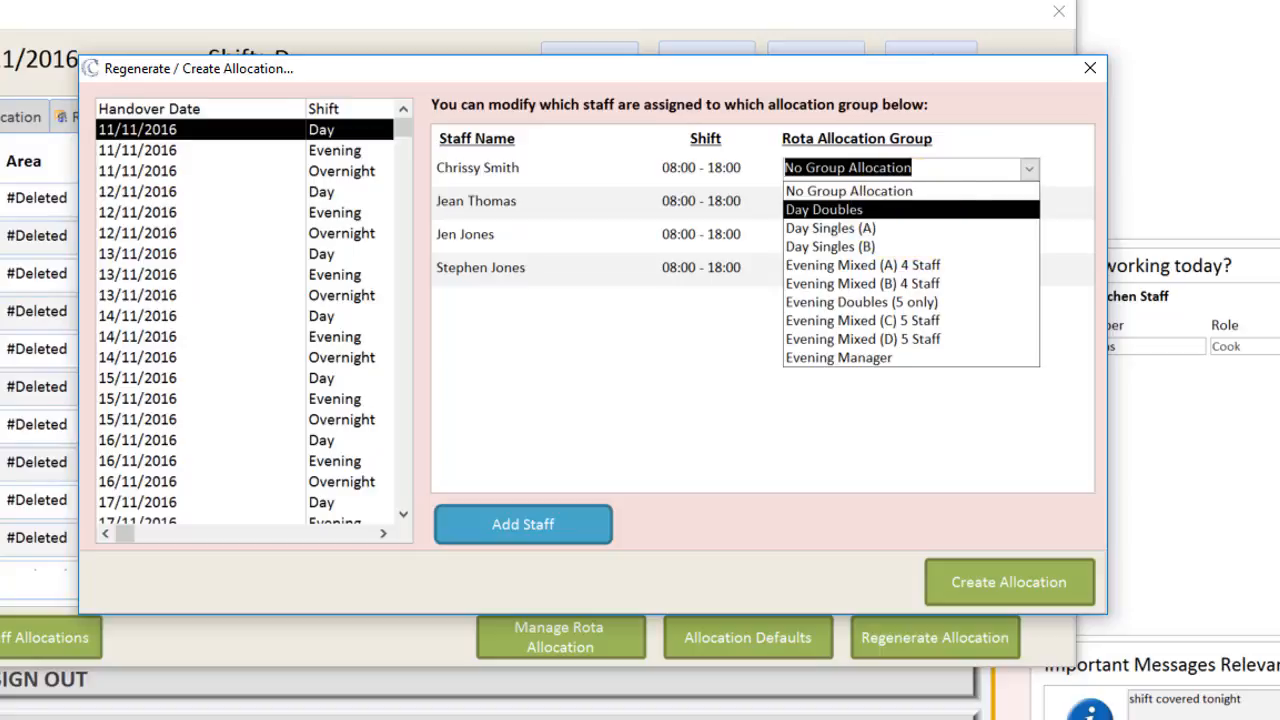
{"action": "key", "text": "Return"}
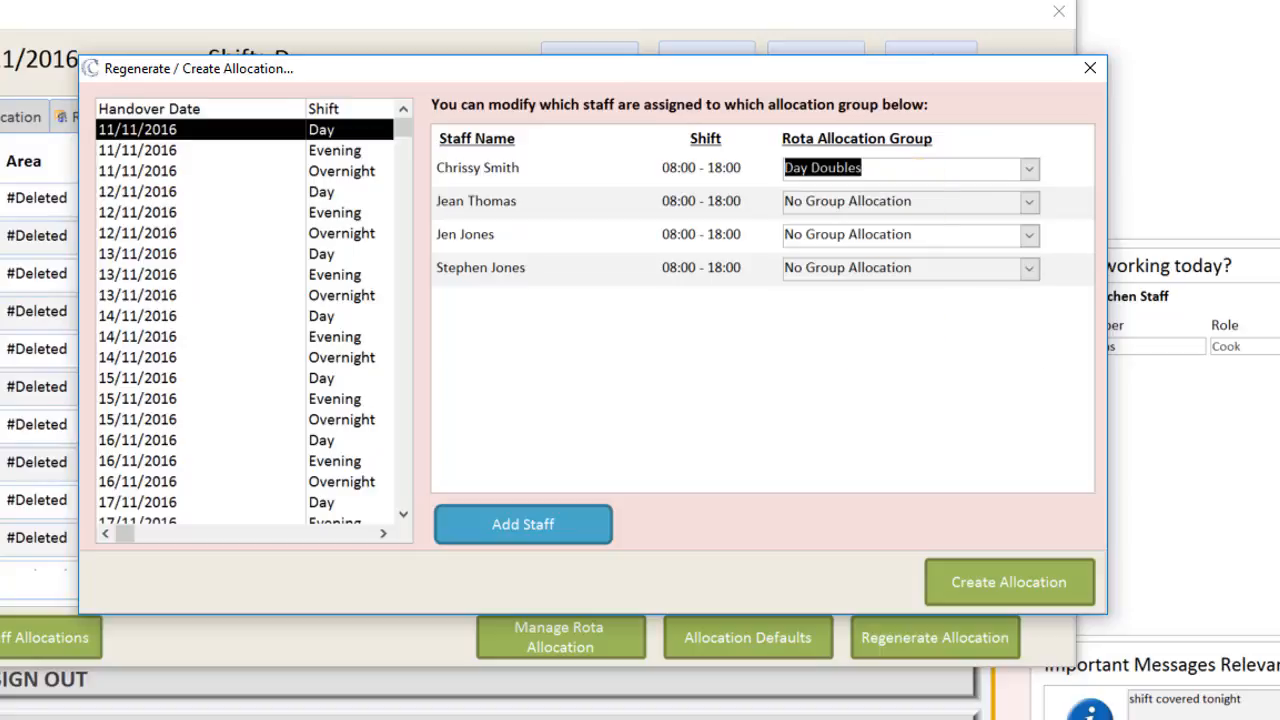
{"action": "left_click", "coordinate": [1030, 205]}
{"action": "left_click", "coordinate": [880, 243]}
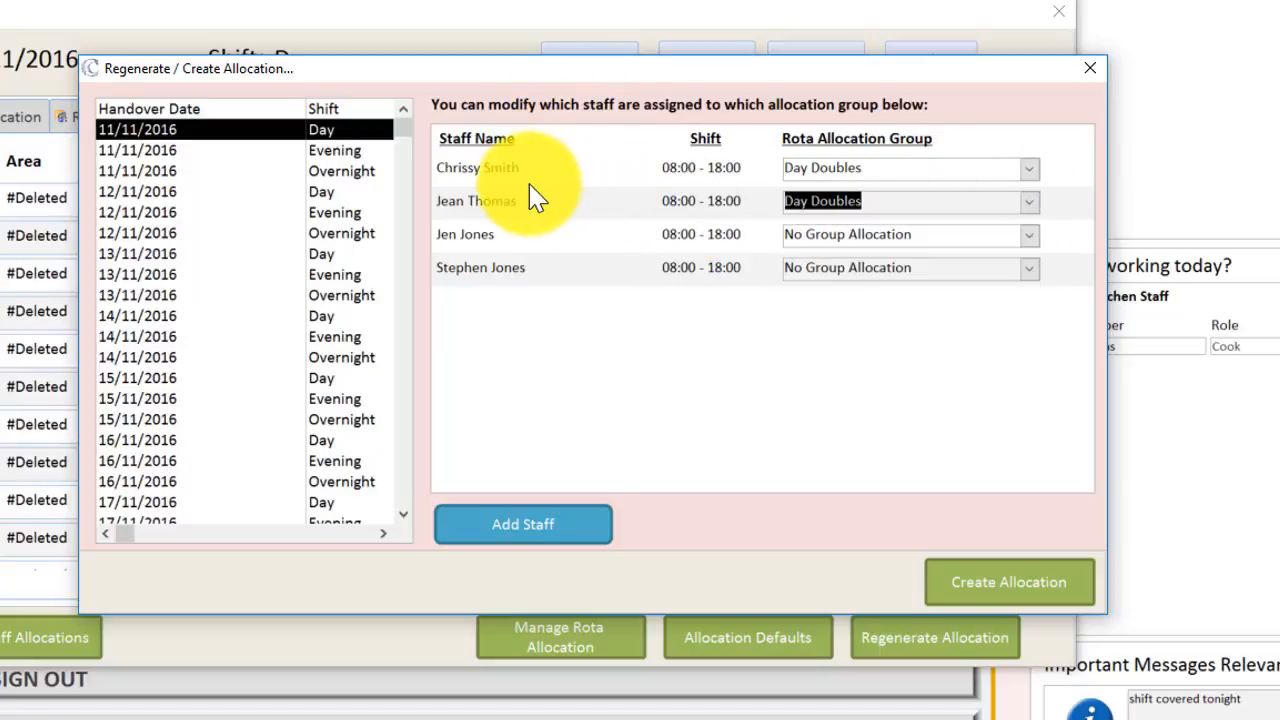
Step: Assign the third staff member listed to Day Singles (A) and create the allocation
{"action": "left_click", "coordinate": [1036, 237]}
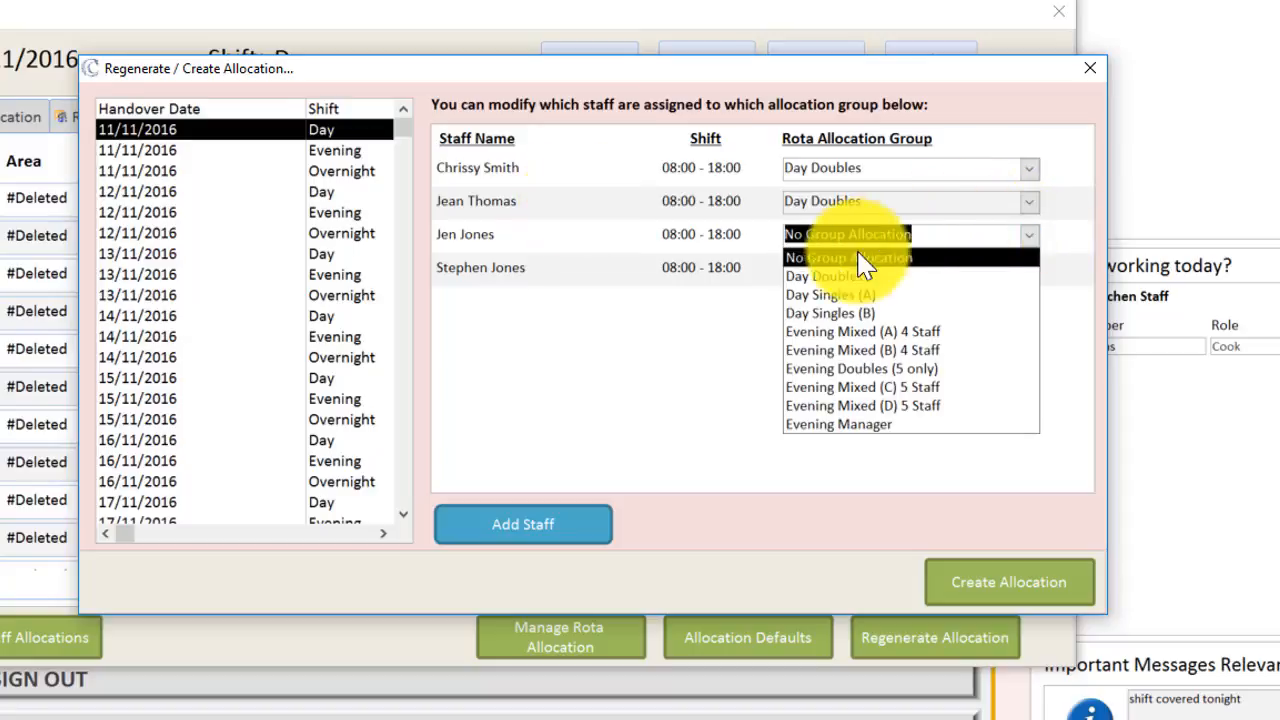
{"action": "left_click", "coordinate": [835, 294]}
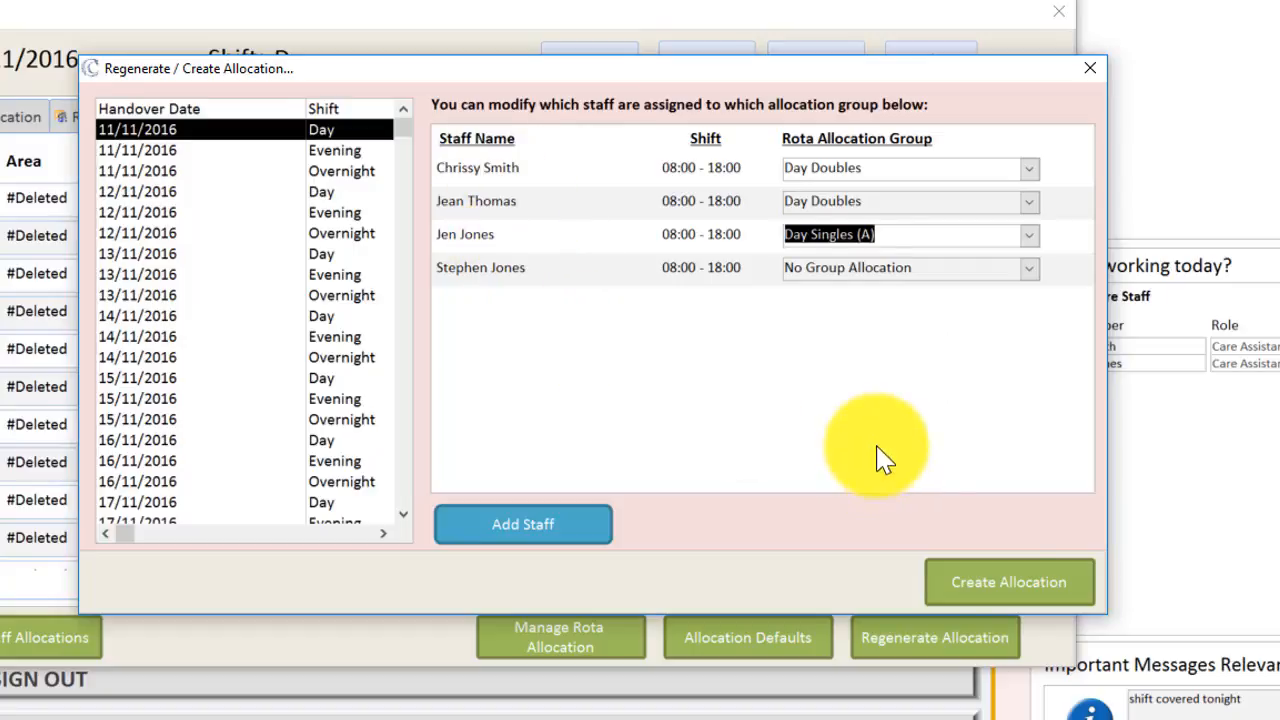
{"action": "left_click", "coordinate": [988, 576]}
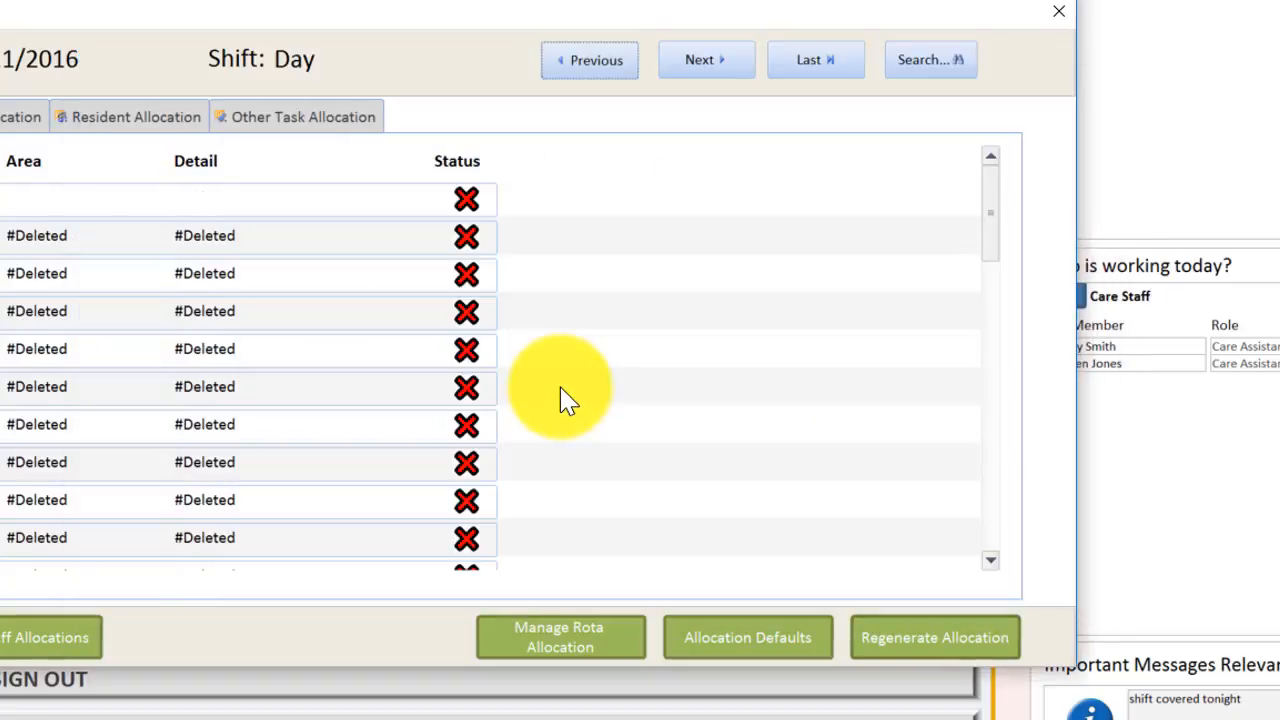
Step: Examine the full allocation to check which staff are allocated to the Ground Floor residents
{"action": "left_click", "coordinate": [15, 117]}
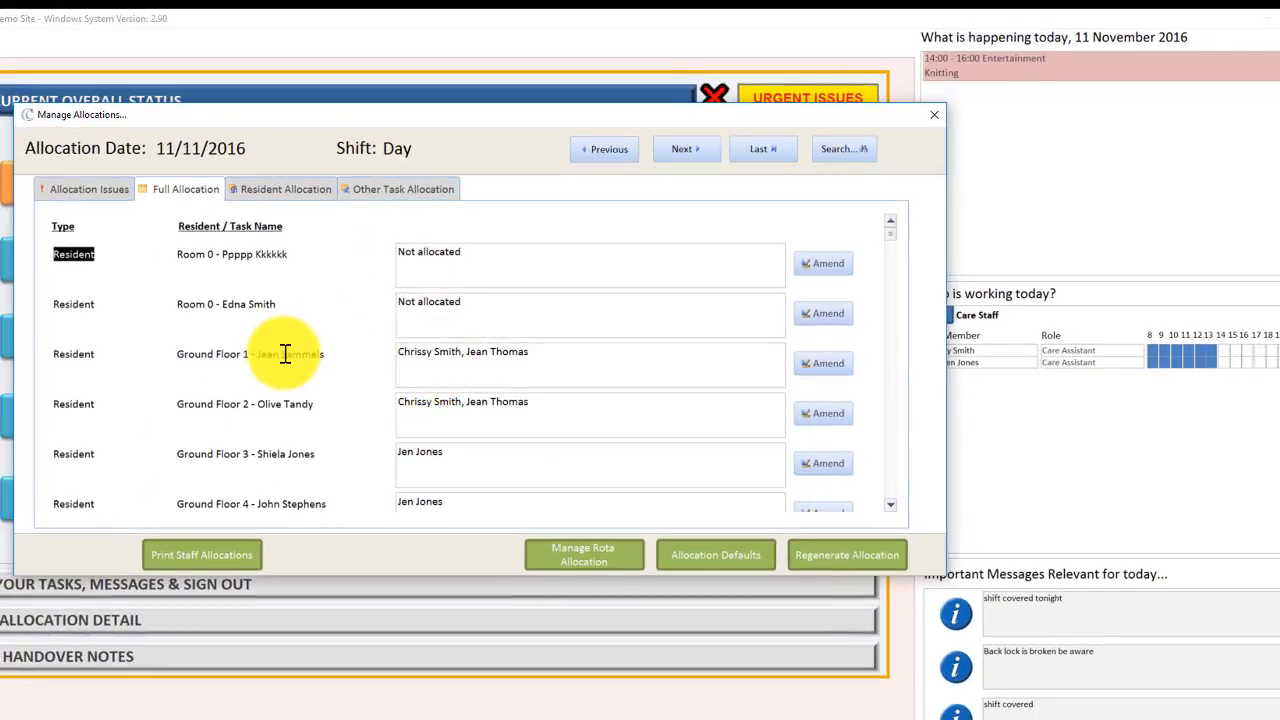
{"action": "left_click", "coordinate": [423, 354]}
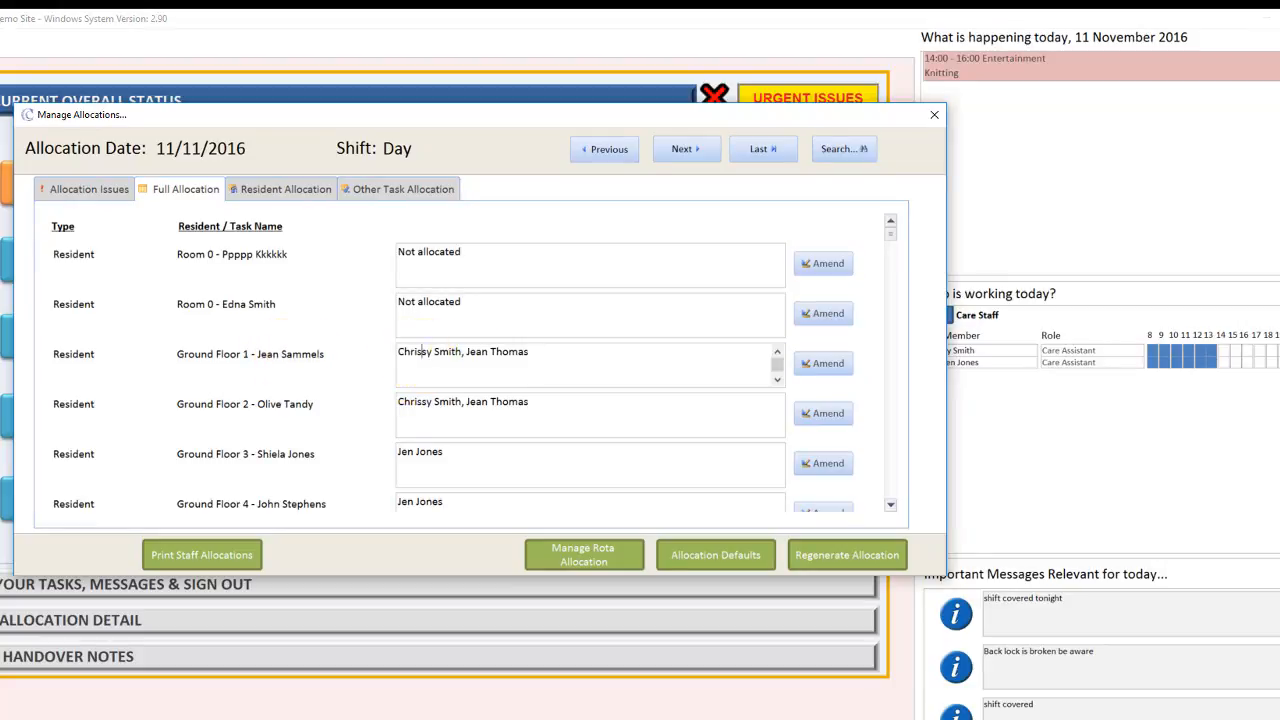
{"action": "left_click", "coordinate": [262, 404]}
{"action": "left_click", "coordinate": [551, 420]}
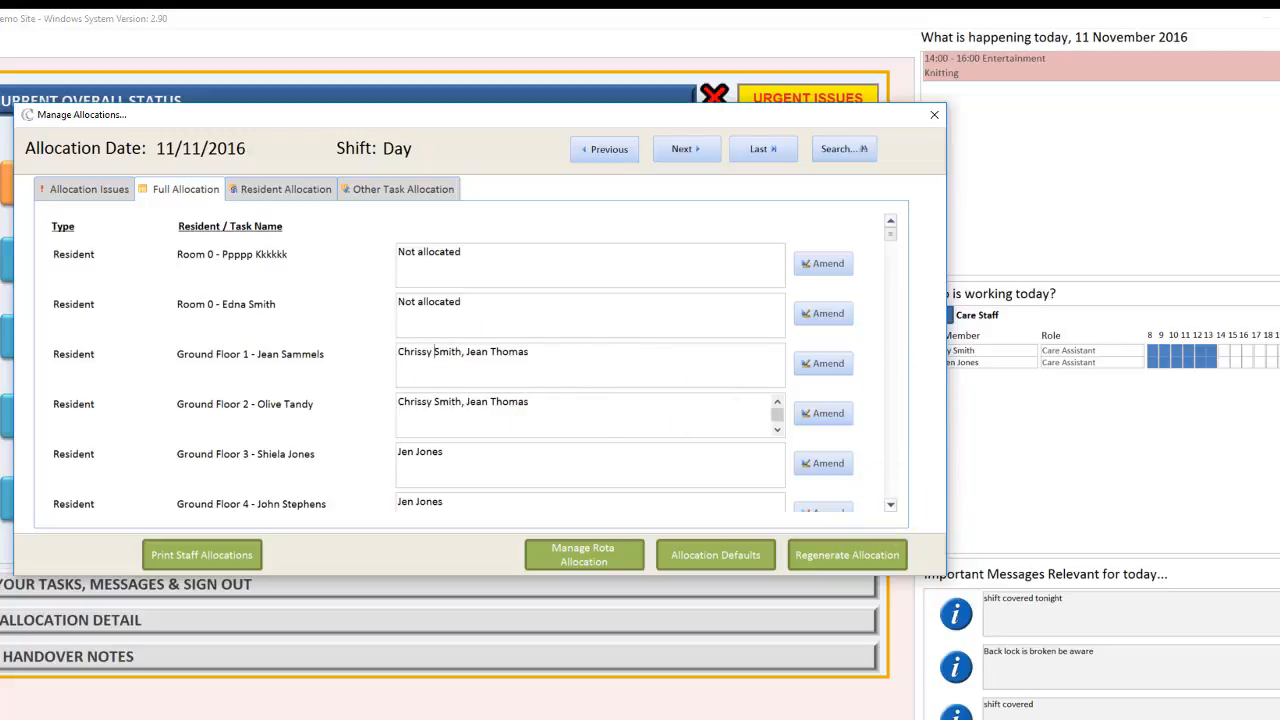
{"action": "left_click", "coordinate": [890, 506]}
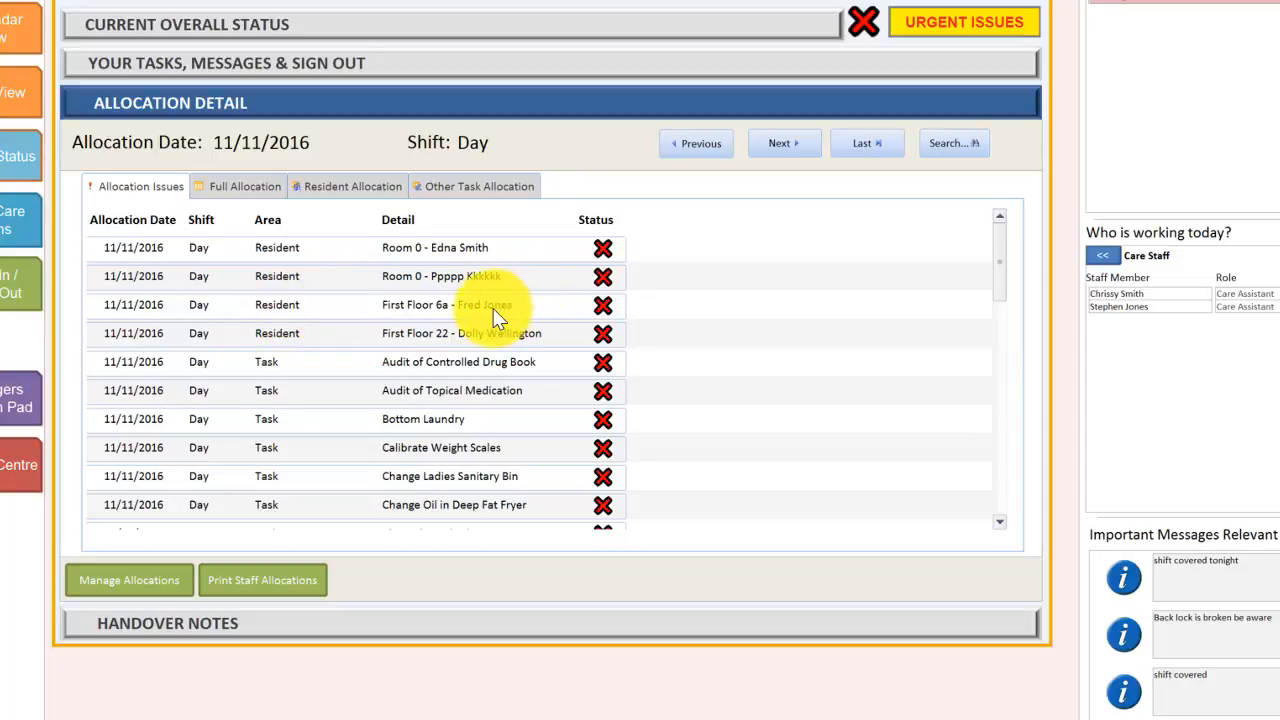
Step: Resolve the First Floor 6a resident's allocation issue by assigning the fourth staff member listed below the divider lines, and save
{"action": "double_click", "coordinate": [277, 304]}
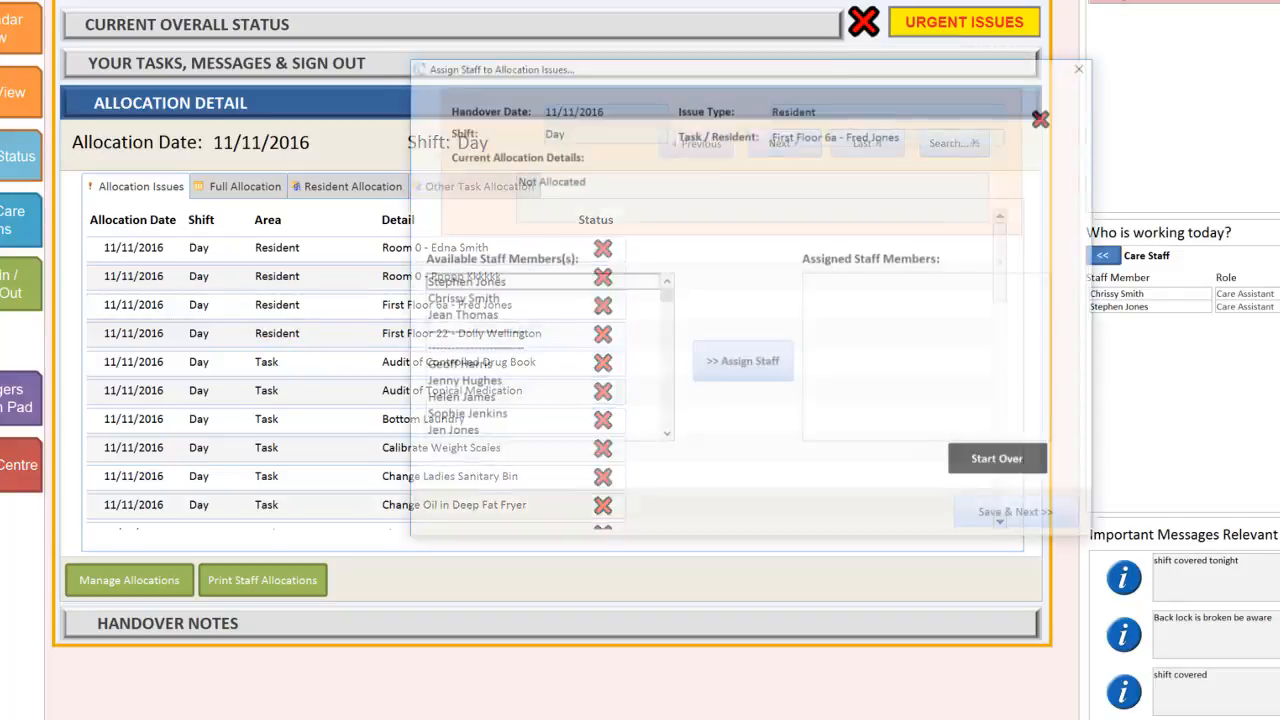
{"action": "left_click", "coordinate": [452, 413]}
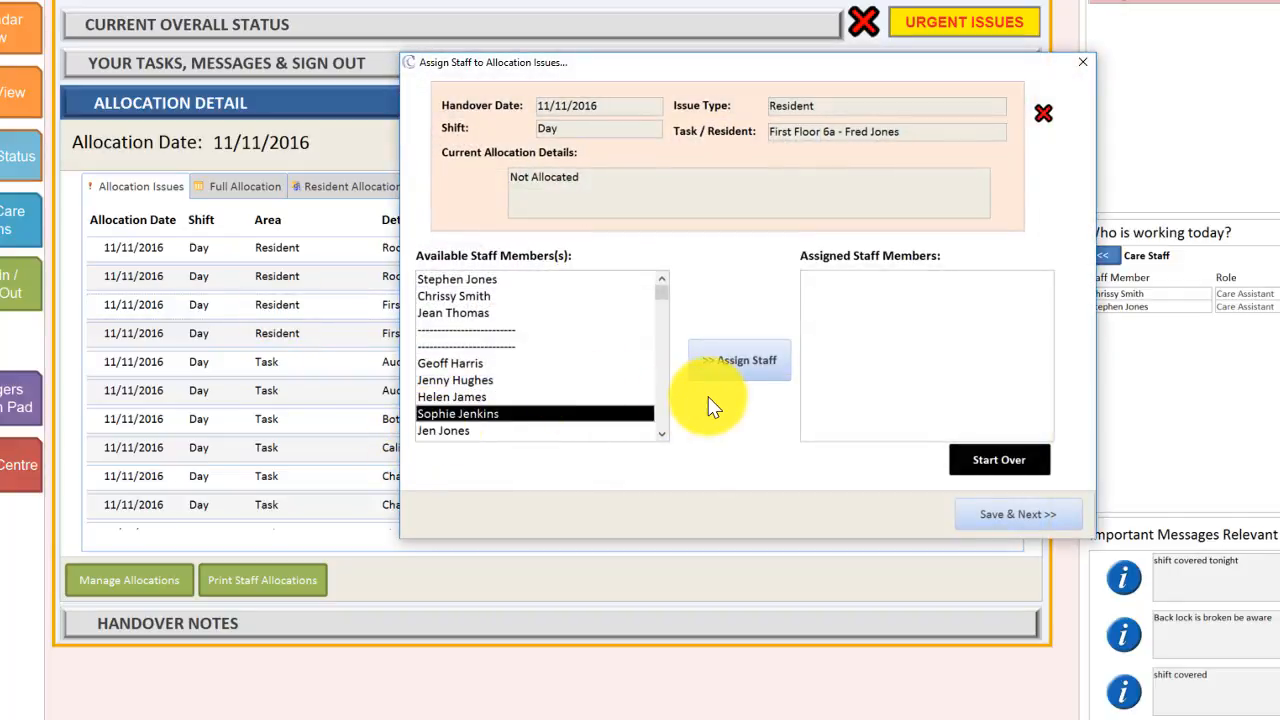
{"action": "left_click", "coordinate": [739, 362]}
{"action": "left_click", "coordinate": [975, 515]}
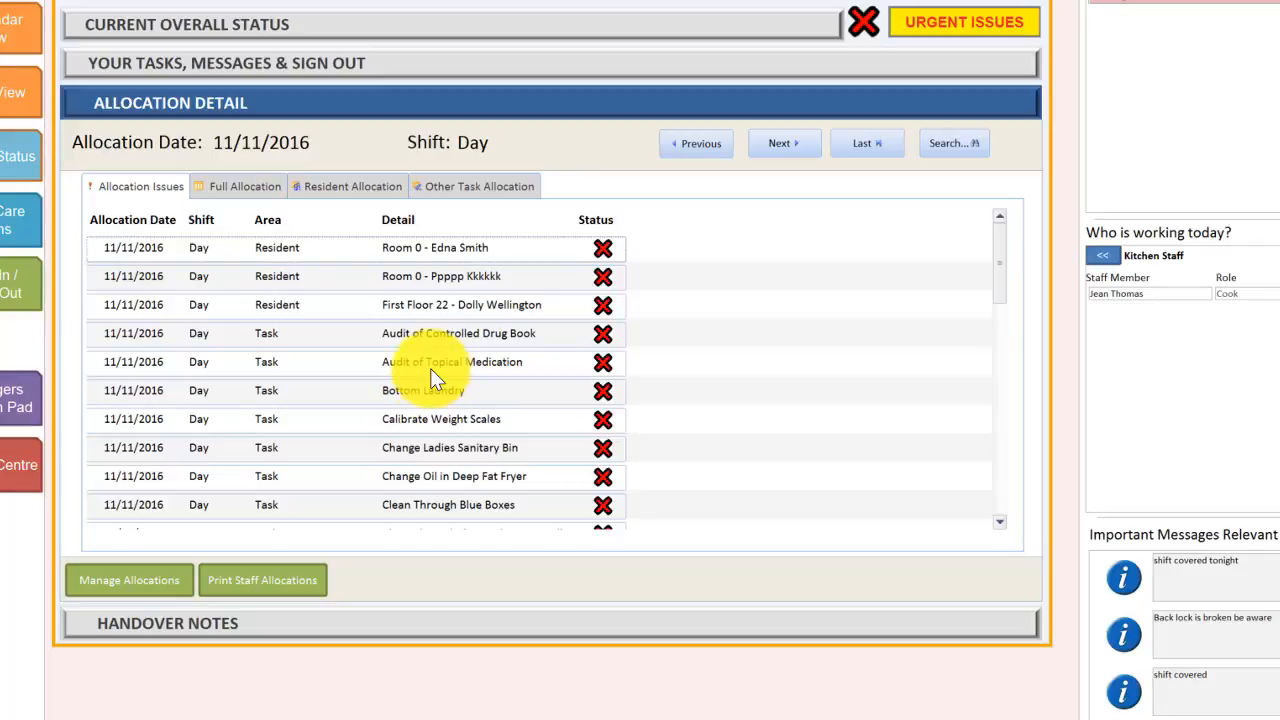
Step: Assign the first staff member listed below the divider lines to the Audit of Controlled Drug Book task and save
{"action": "left_click", "coordinate": [321, 333]}
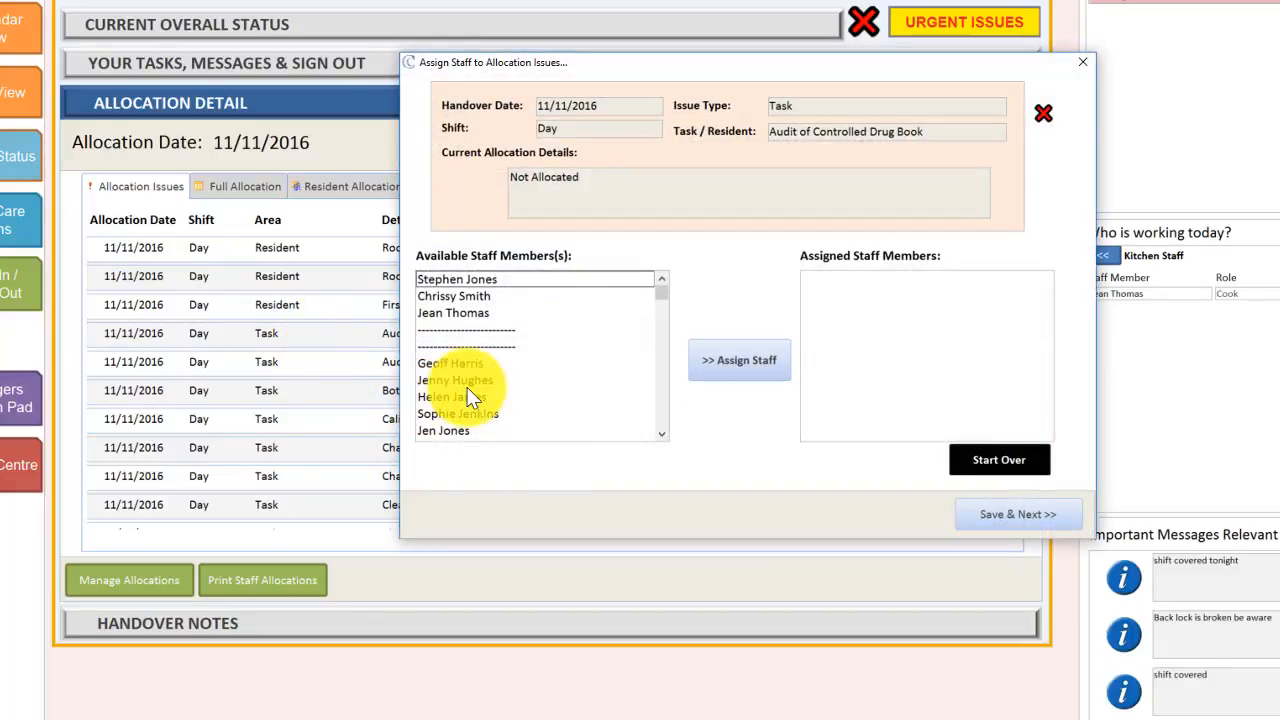
{"action": "left_click", "coordinate": [450, 363]}
{"action": "left_click", "coordinate": [739, 360]}
{"action": "left_click", "coordinate": [995, 514]}
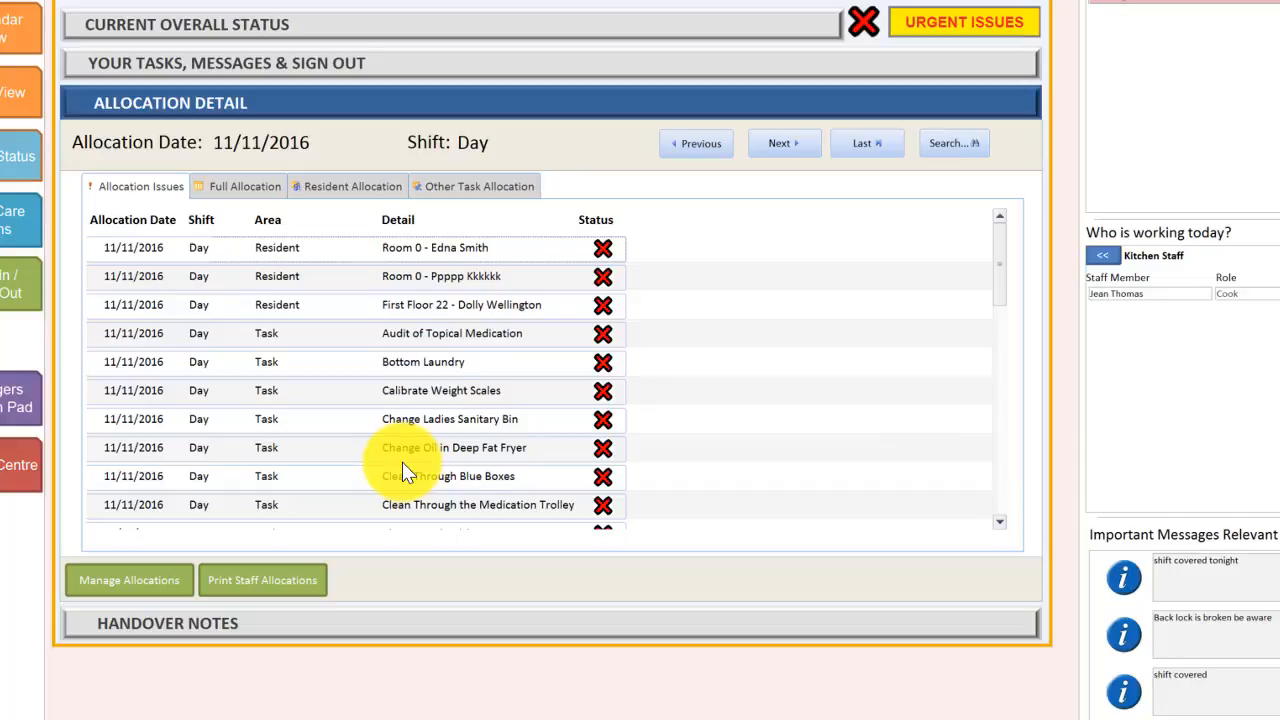
Step: From the shift allocation issues in the current overall status, assign the fourth staff member below the divider lines to Audit of Topical Medication and save
{"action": "scroll", "coordinate": [402, 462], "scroll_direction": "down", "scroll_amount": 3}
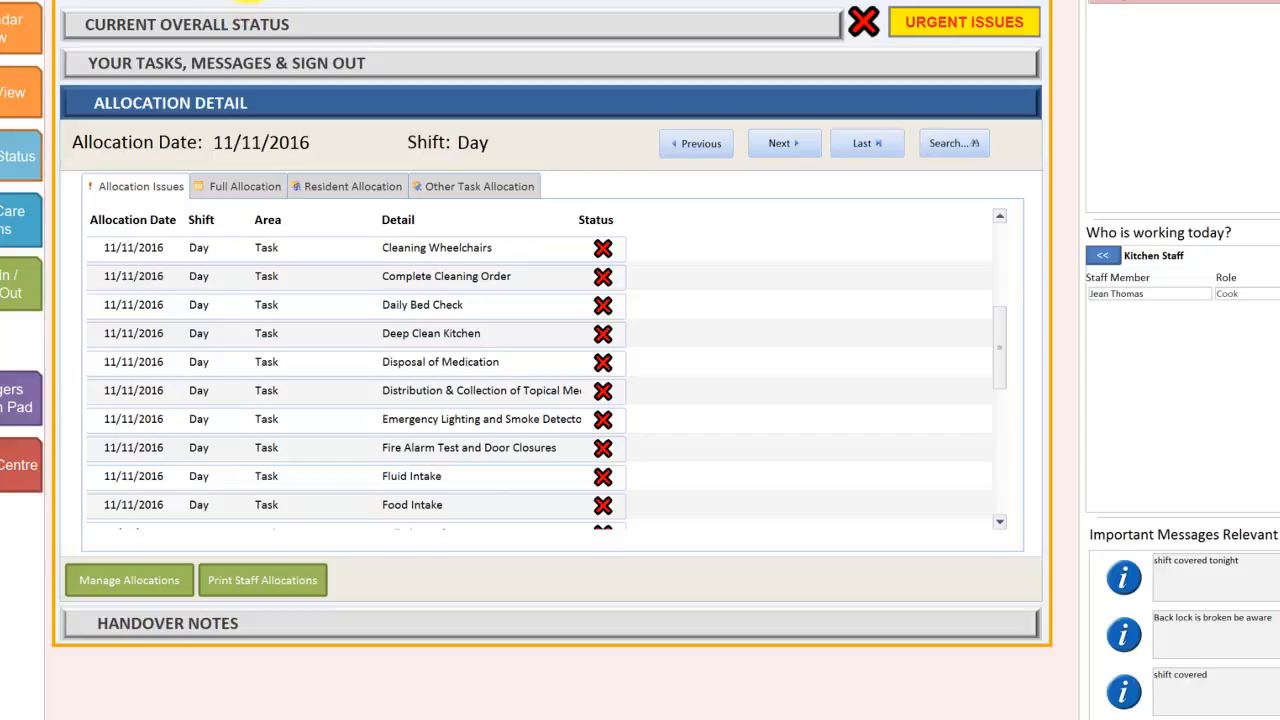
{"action": "left_click", "coordinate": [128, 20]}
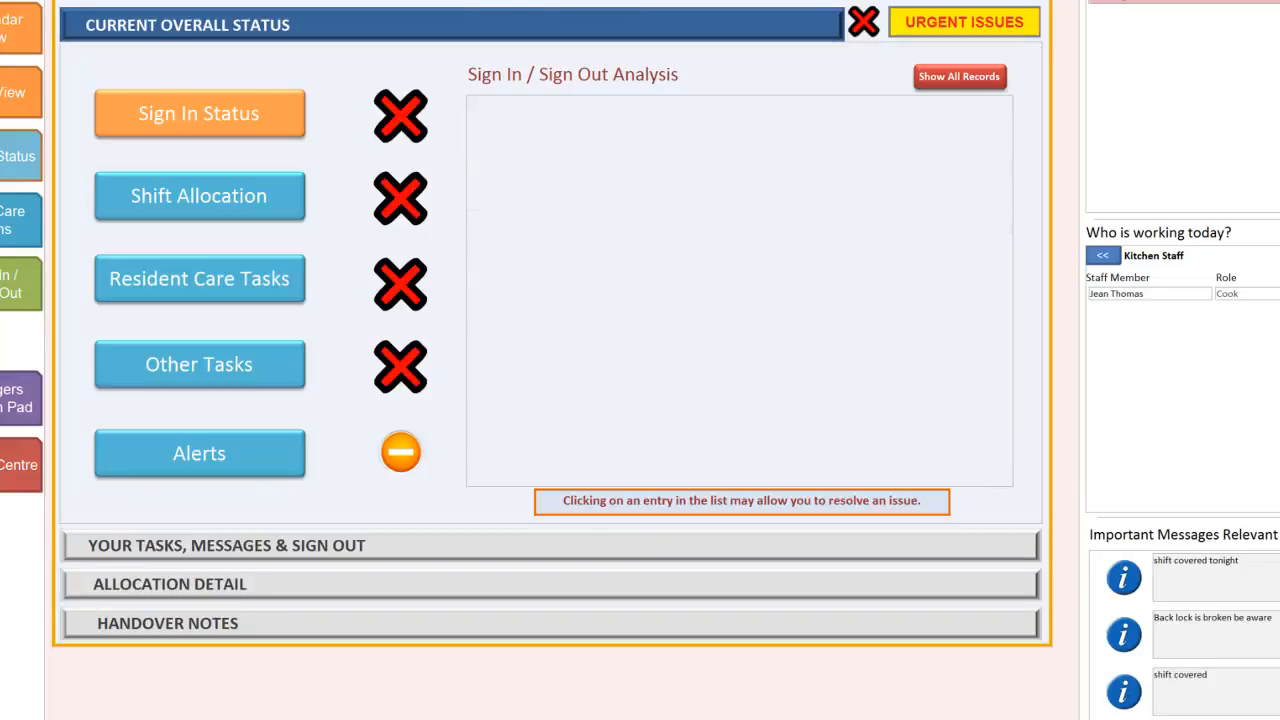
{"action": "left_click", "coordinate": [155, 178]}
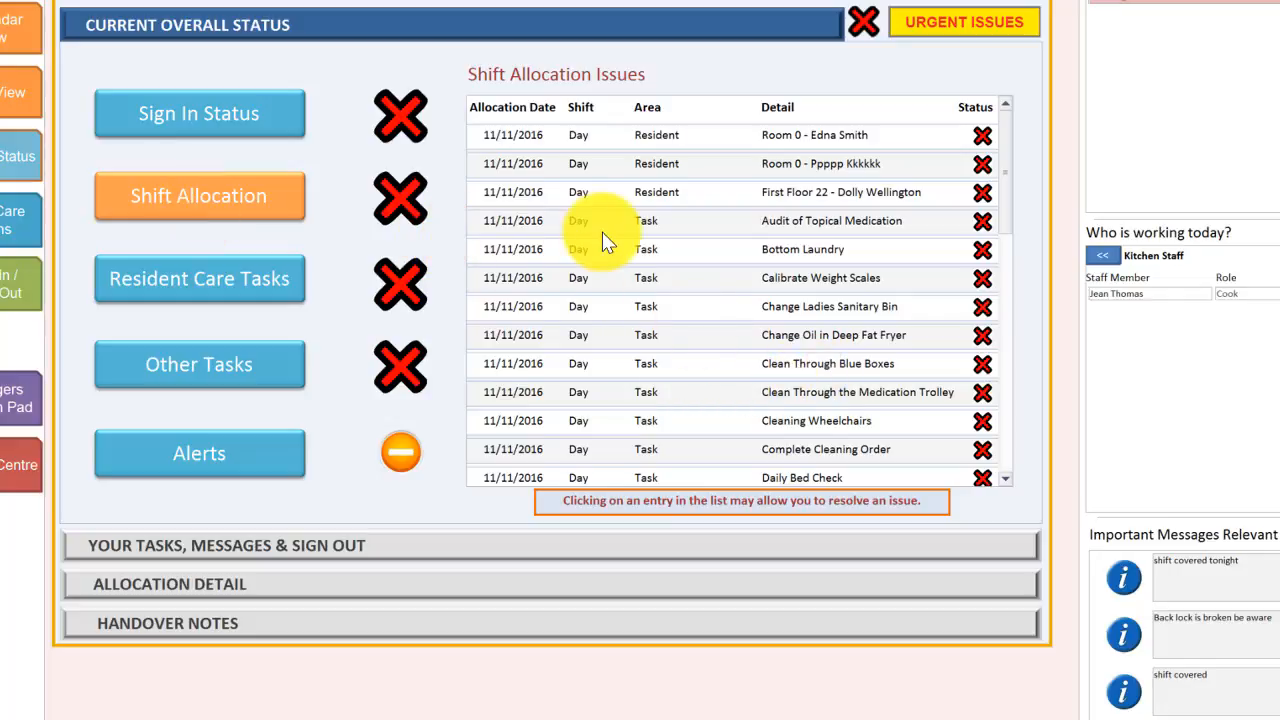
{"action": "left_click", "coordinate": [648, 218]}
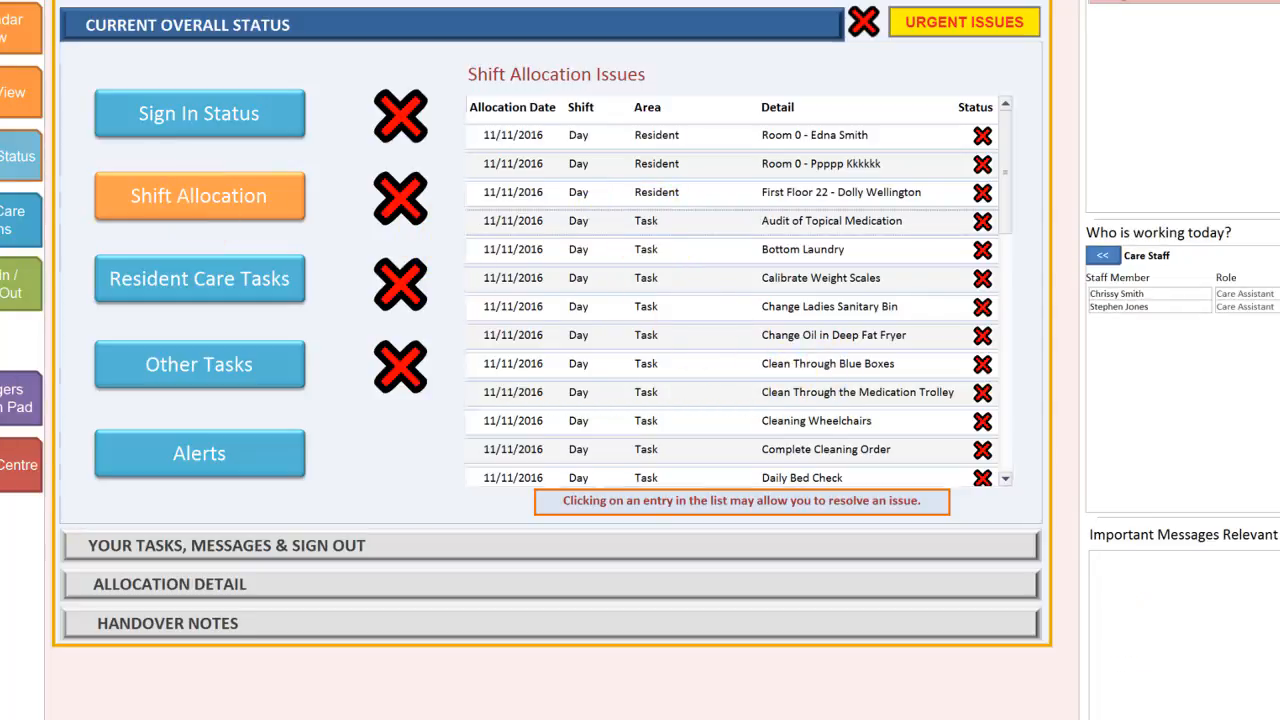
{"action": "left_click", "coordinate": [470, 413]}
{"action": "left_click", "coordinate": [741, 365]}
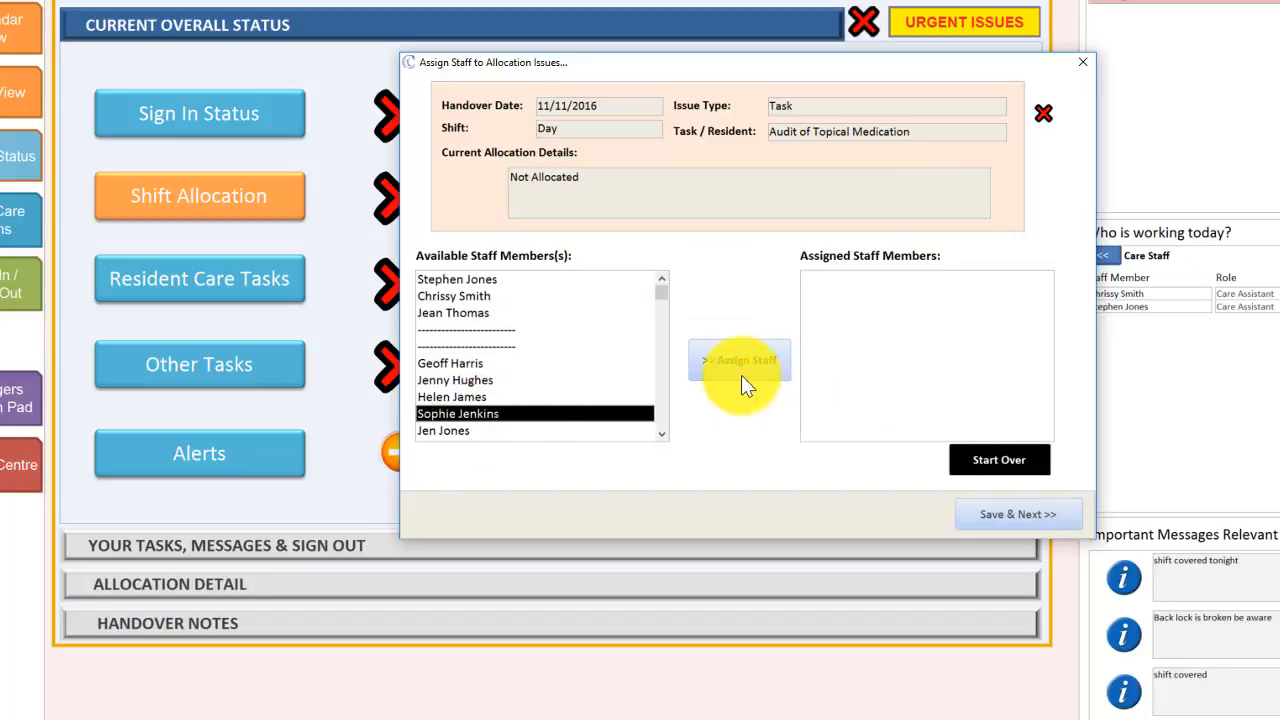
{"action": "left_click", "coordinate": [1004, 512]}
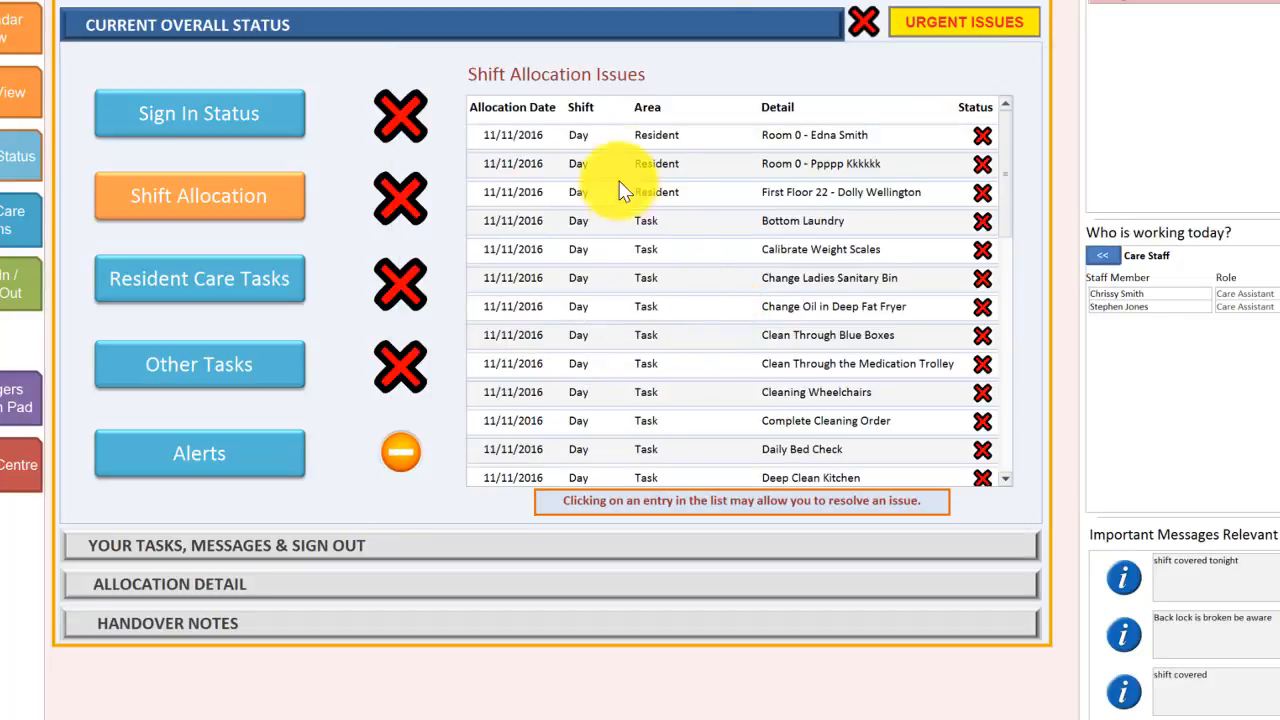